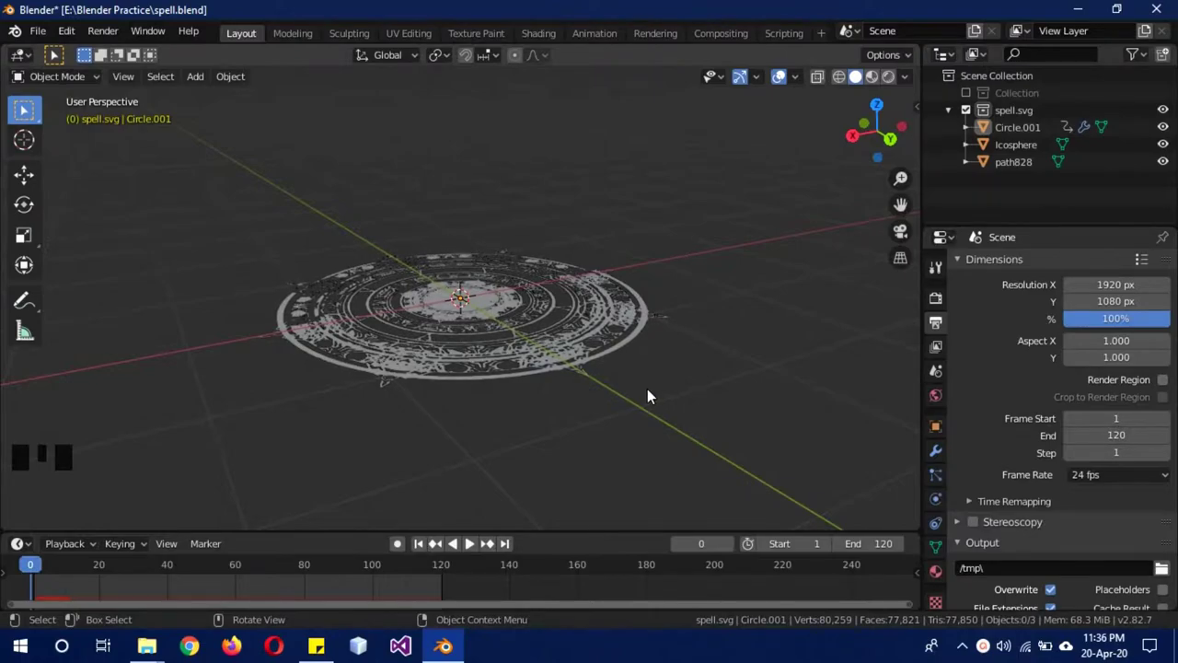
# Play the spell-circle animation in Rendered shading, then pause it and rewind to frame 0.
pyautogui.press('z')
pyautogui.click(679, 258)
pyautogui.click(470, 544)
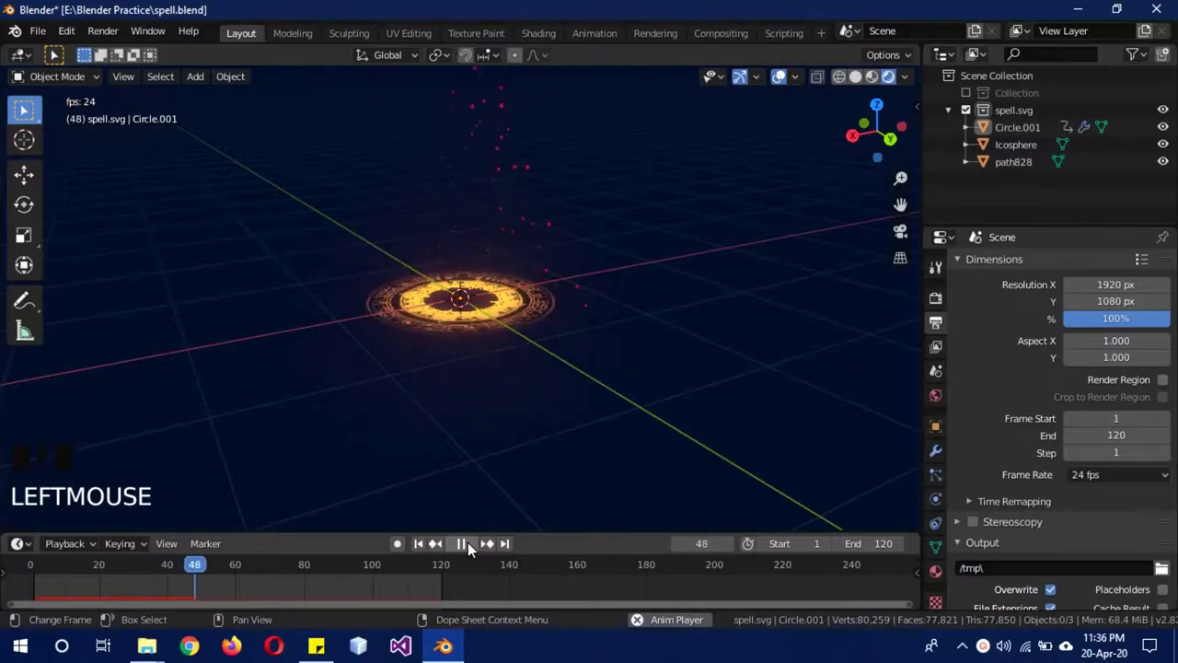
pyautogui.click(467, 542)
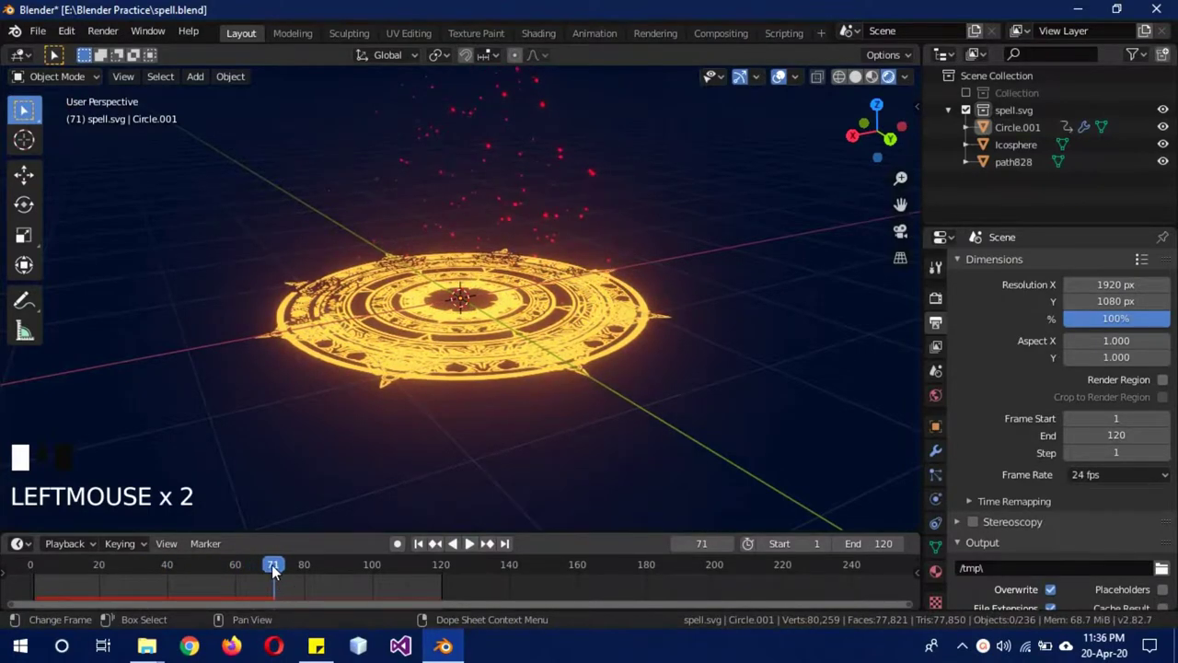
pyautogui.moveTo(272, 564); pyautogui.dragTo(42, 561)
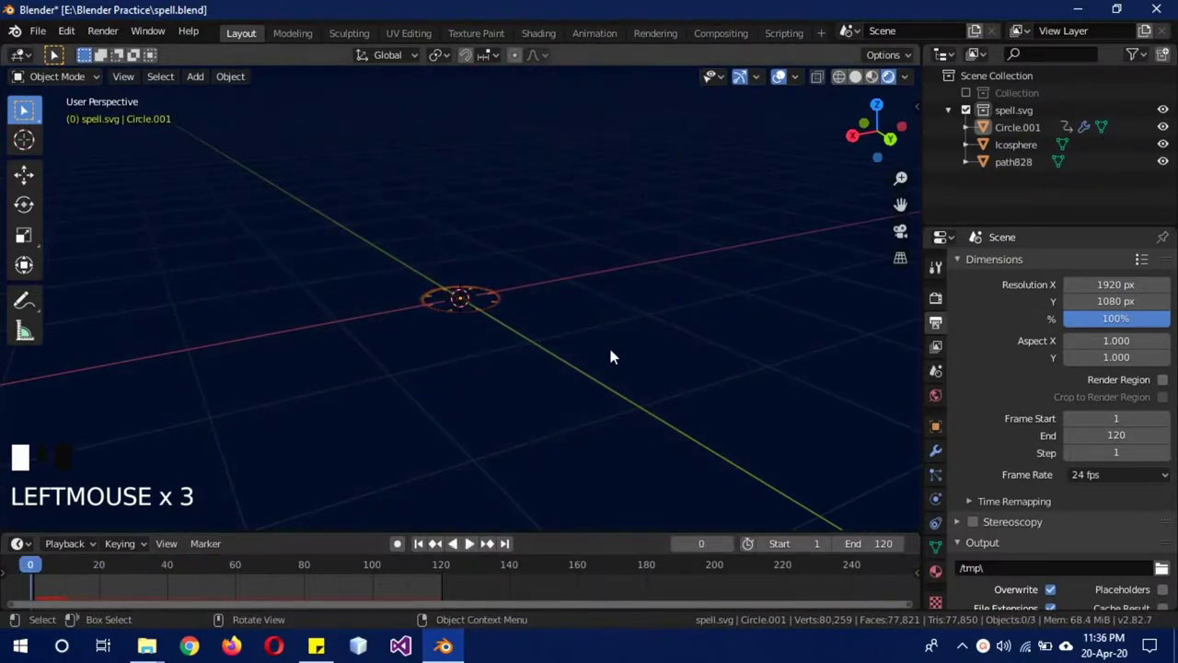
# Return to Solid shading and set the render output to Desktop/Combine with file name sms.
pyautogui.press('z')
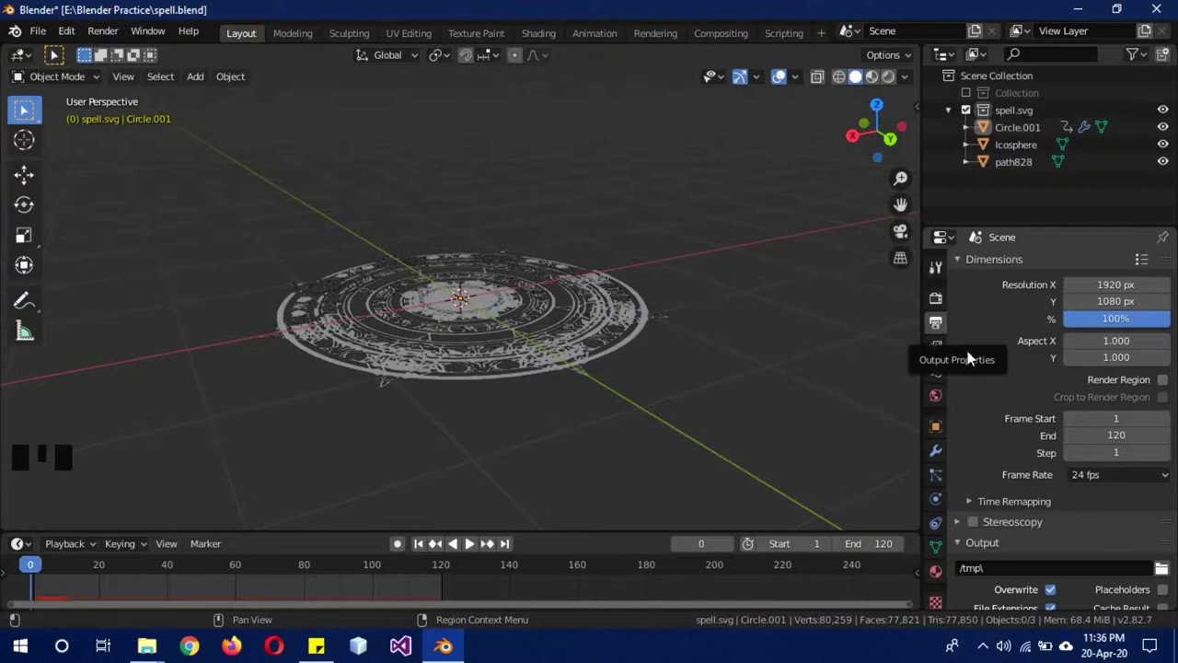
pyautogui.scroll(-2, 1024, 439)
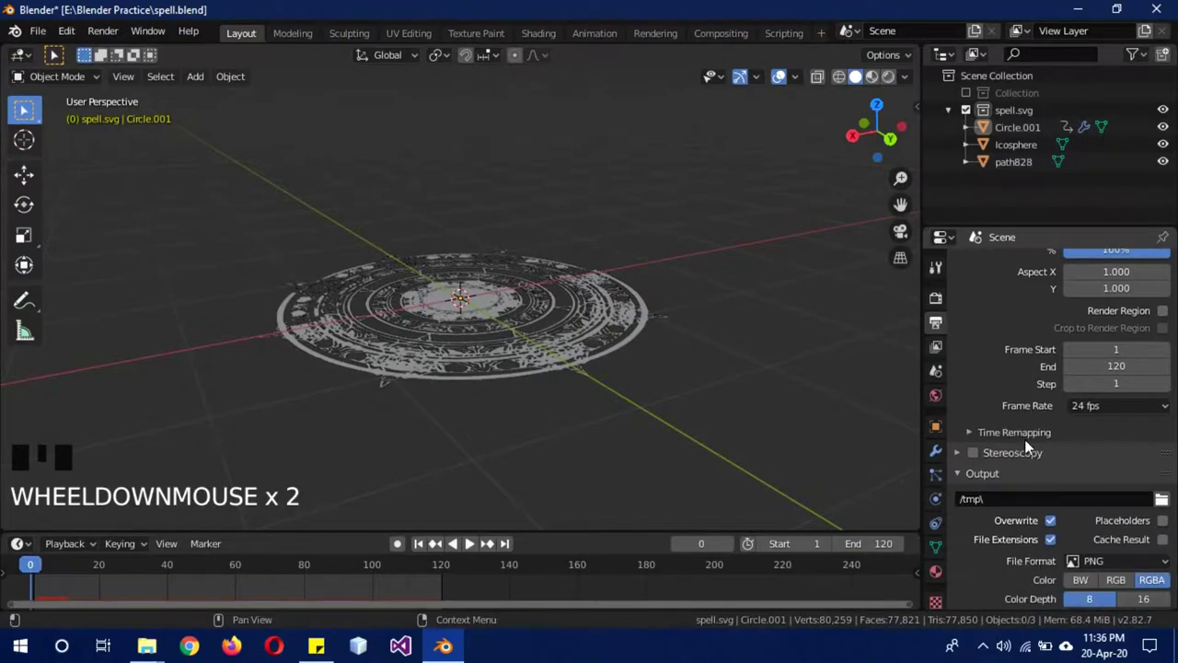
pyautogui.click(1162, 499)
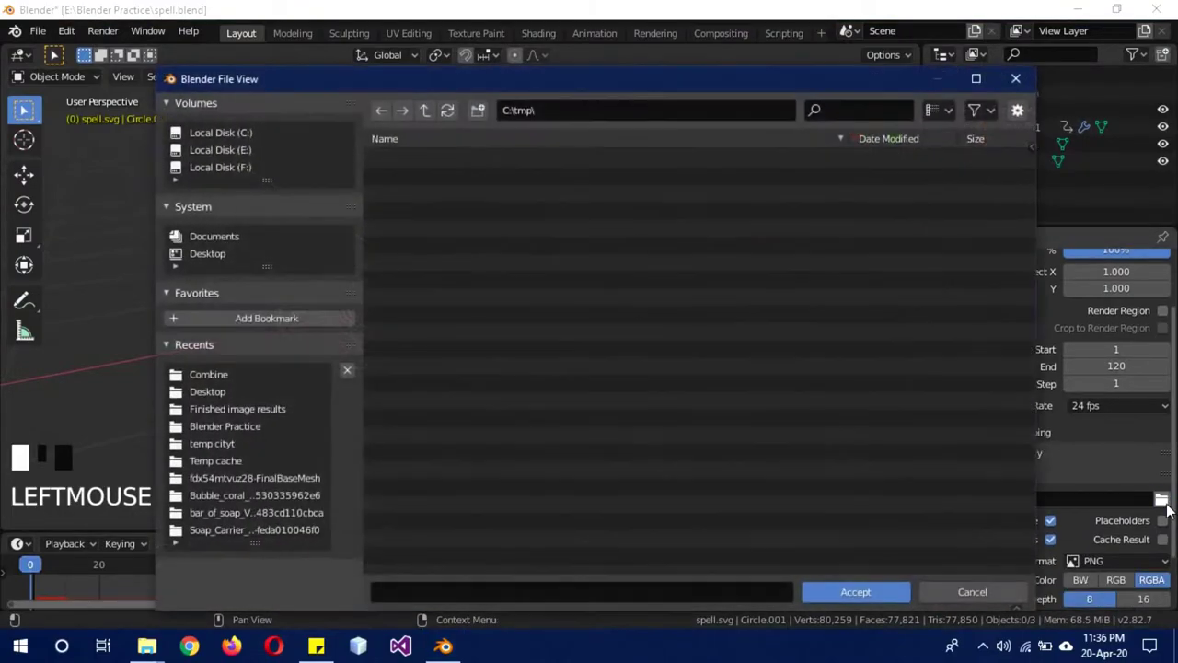
pyautogui.click(200, 254)
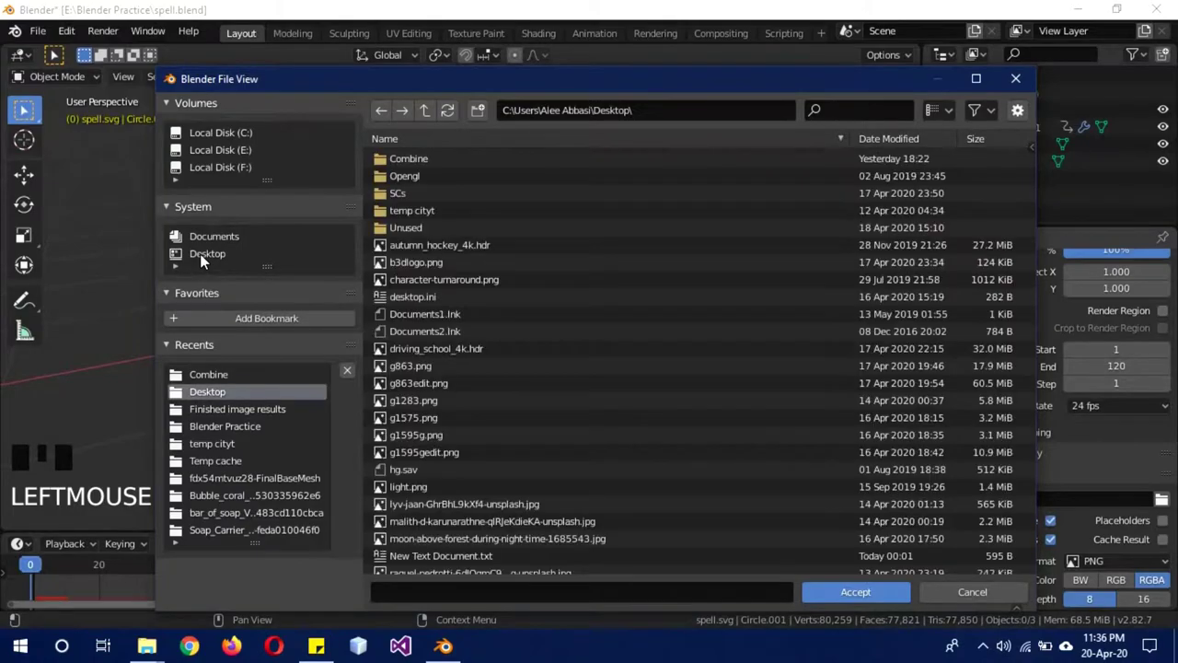
pyautogui.click(432, 166)
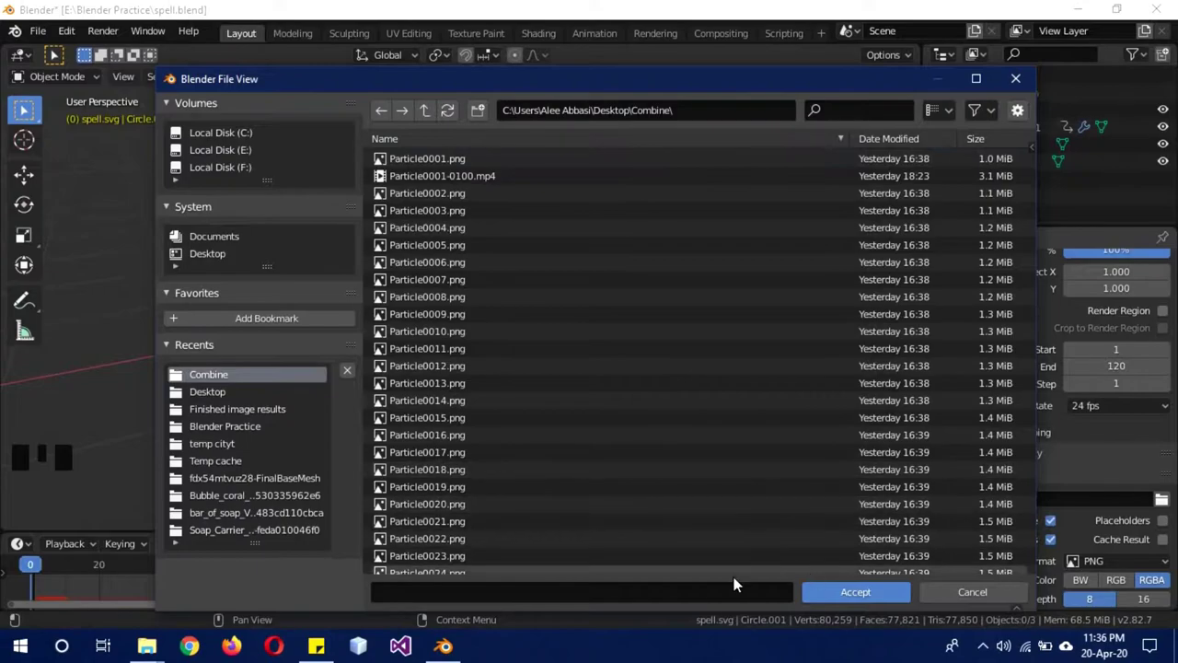
pyautogui.click(705, 586)
pyautogui.write('sms')
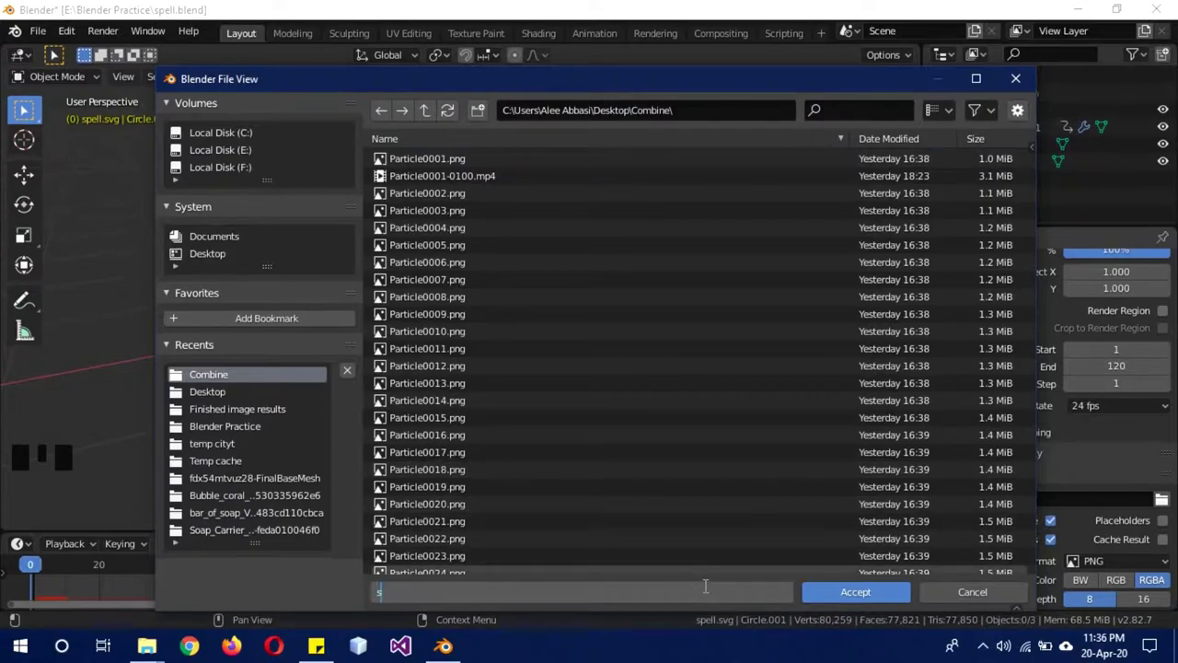
pyautogui.click(865, 592)
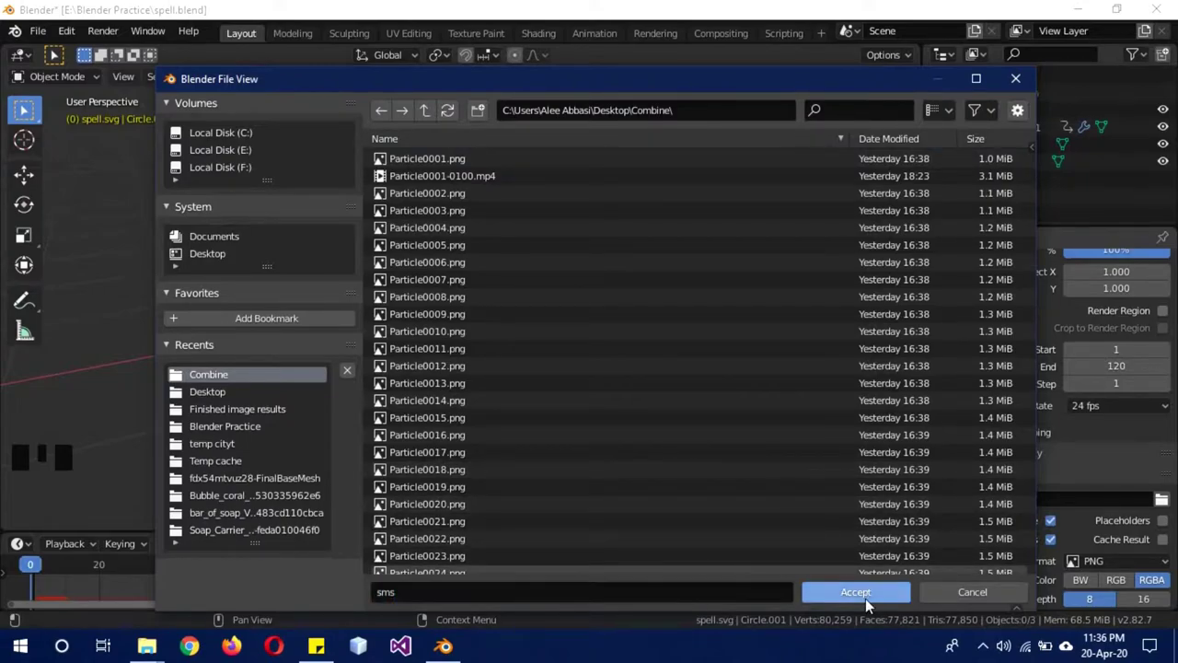
pyautogui.scroll(-3, 1058, 534)
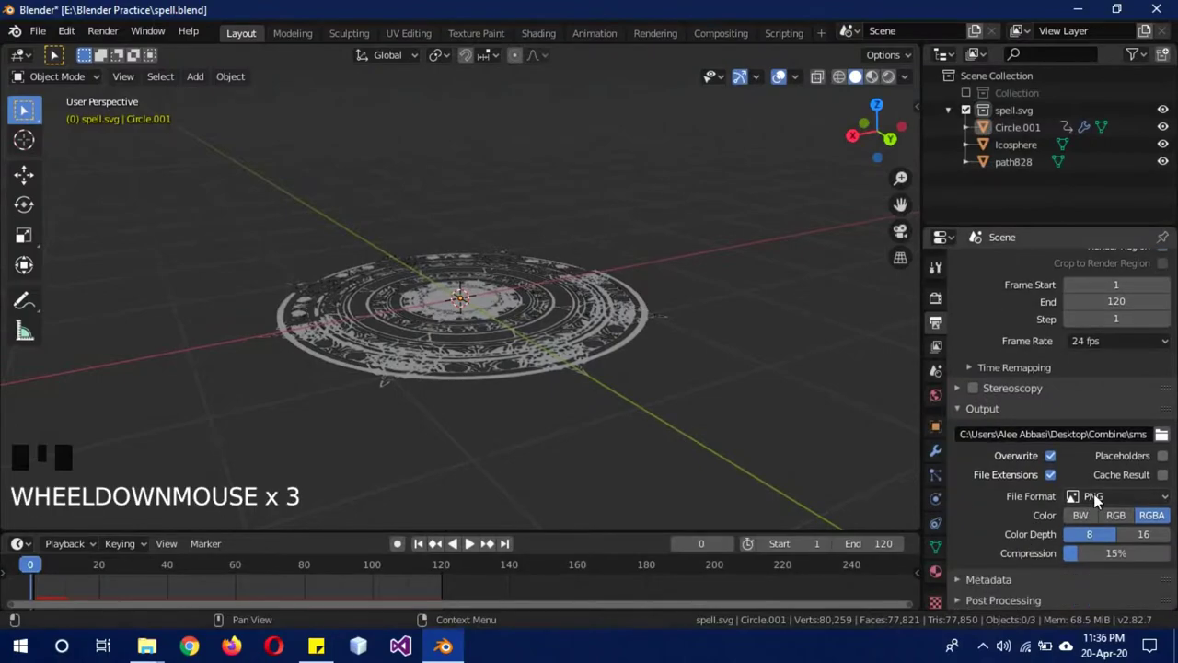
# Switch the output file format to FFmpeg video with an MPEG-4 container.
pyautogui.click(1093, 495)
pyautogui.click(1097, 404)
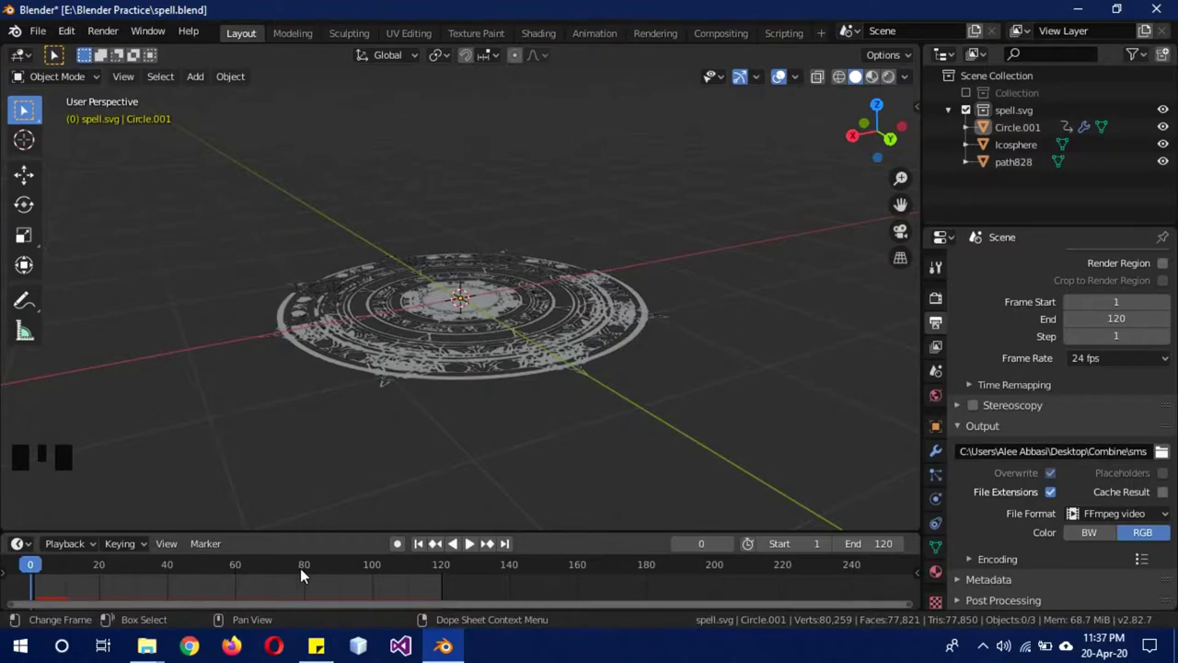
pyautogui.click(1018, 559)
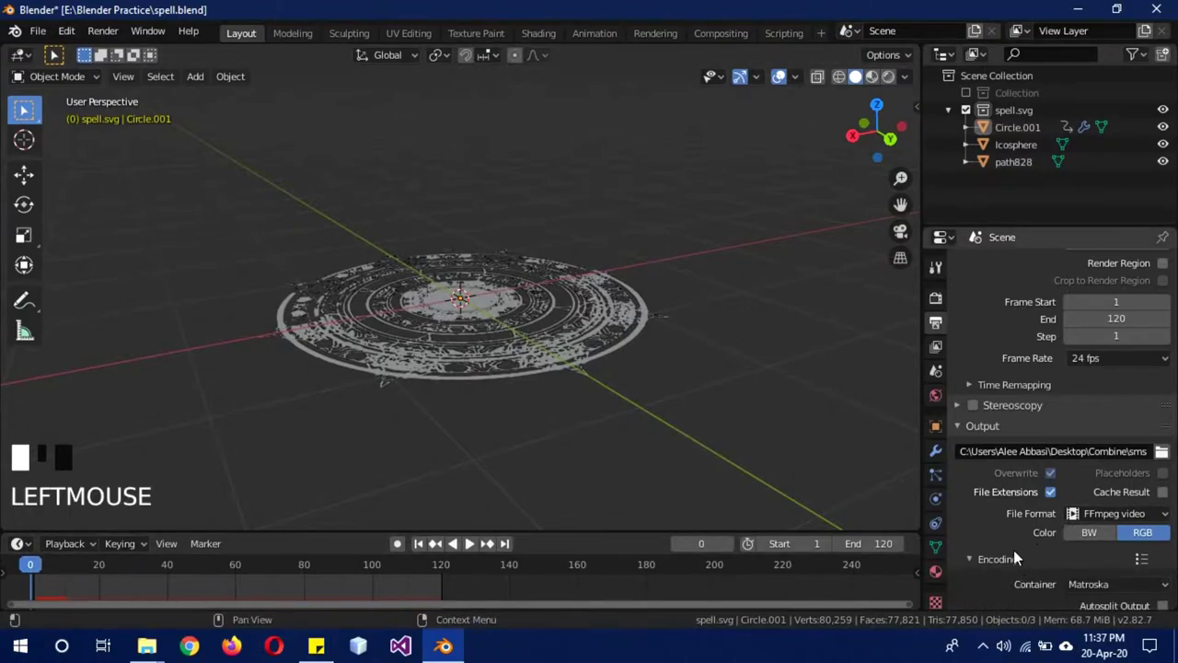
pyautogui.scroll(-5, 1013, 549)
pyautogui.click(1092, 413)
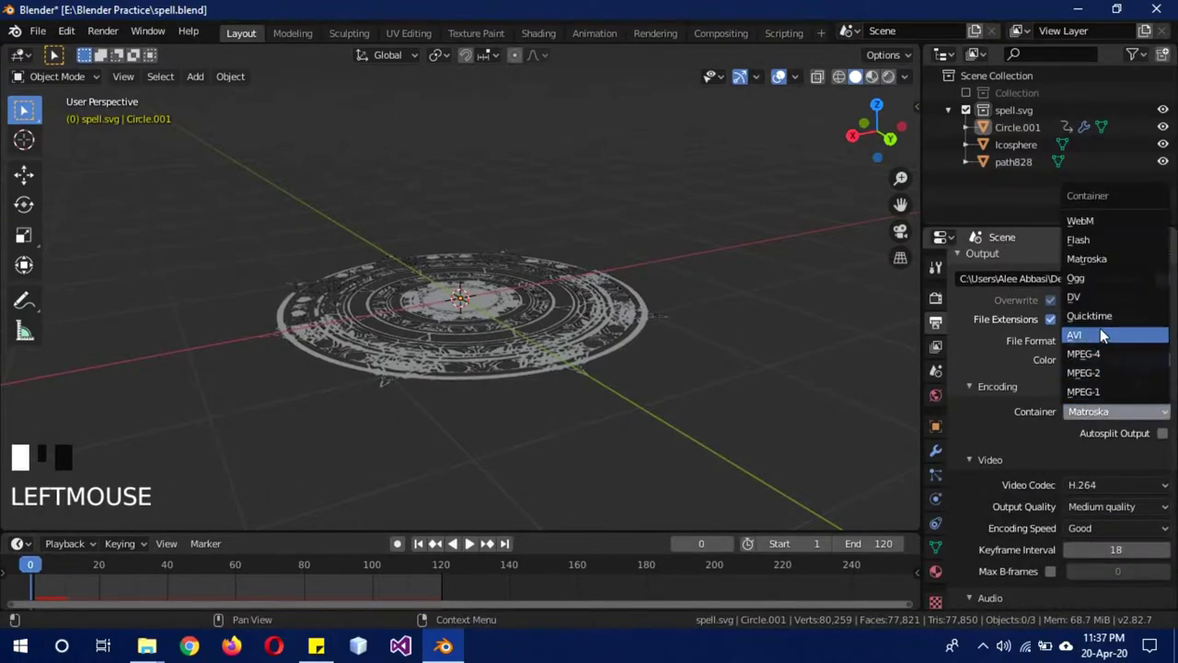
pyautogui.click(1101, 354)
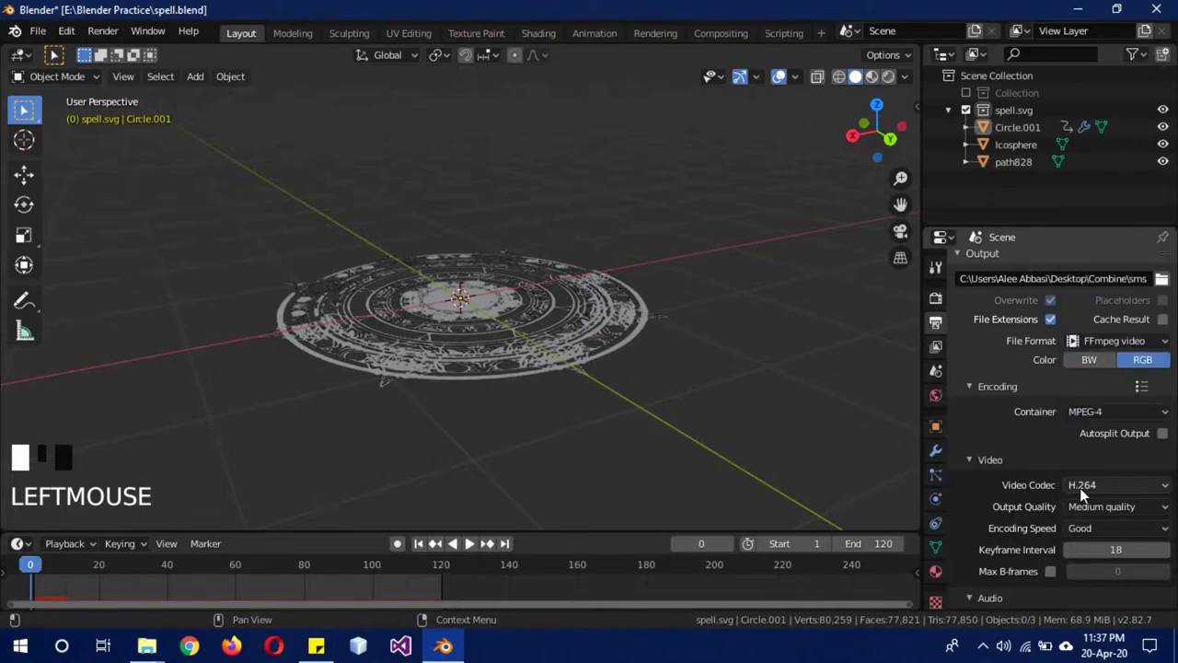
# Use the MPEG-4 (divx) codec at Constant Bitrate, leaving encoding speed at Good.
pyautogui.click(1083, 487)
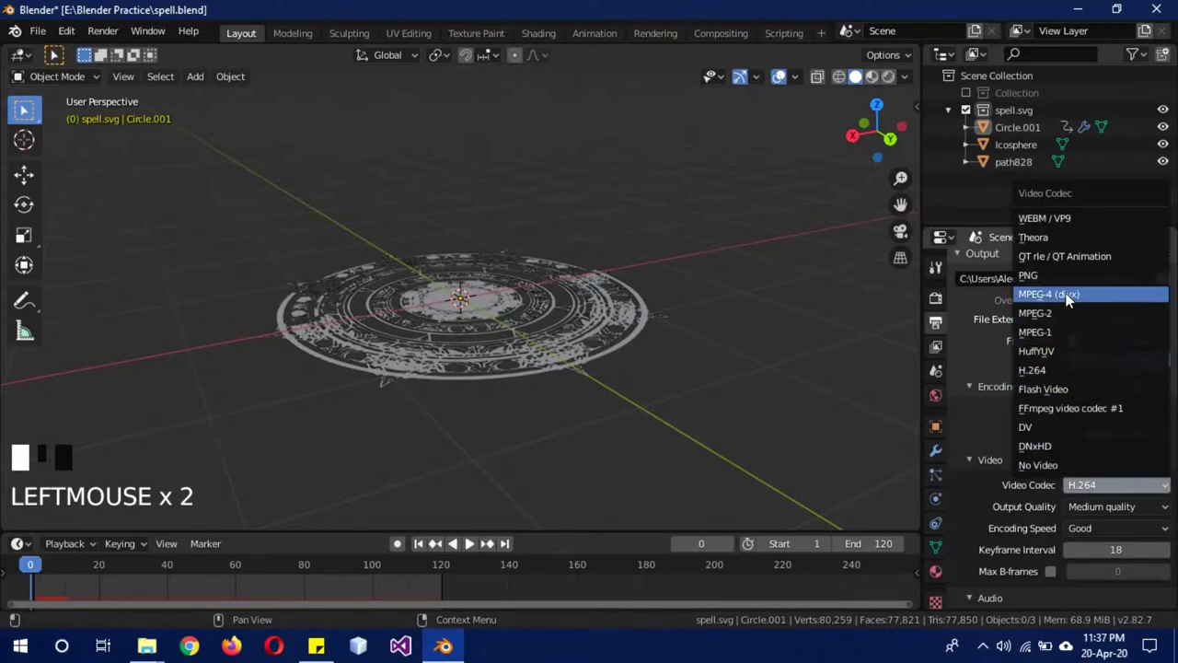
pyautogui.click(1068, 296)
pyautogui.click(1076, 508)
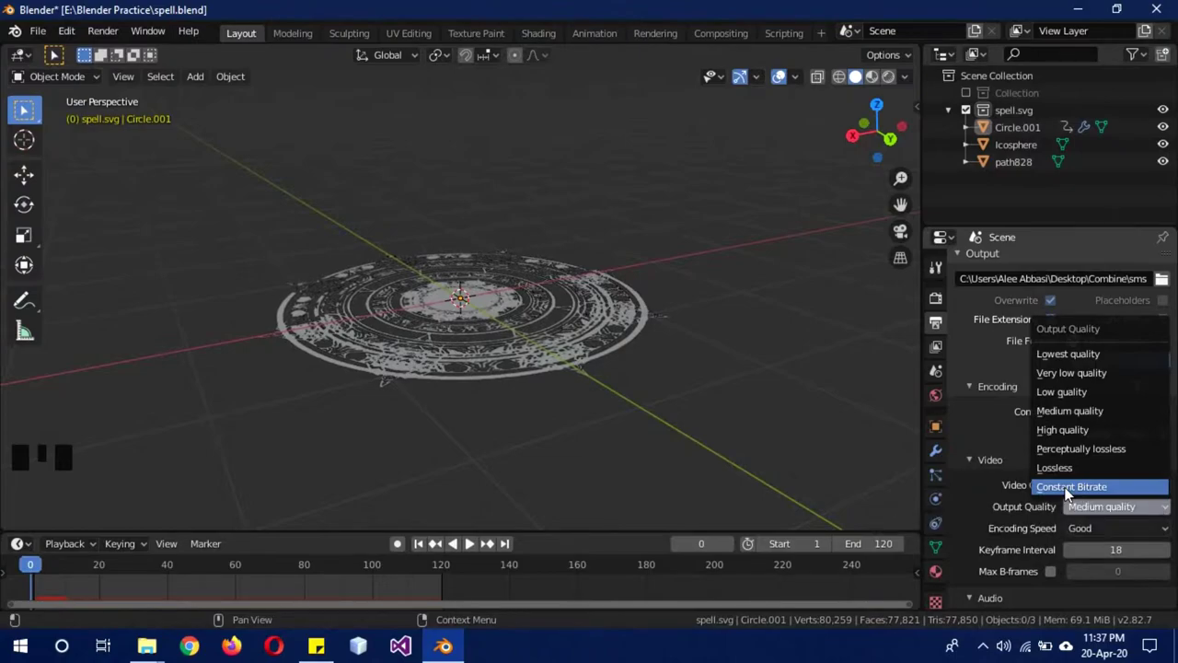
pyautogui.click(1068, 488)
pyautogui.click(1120, 530)
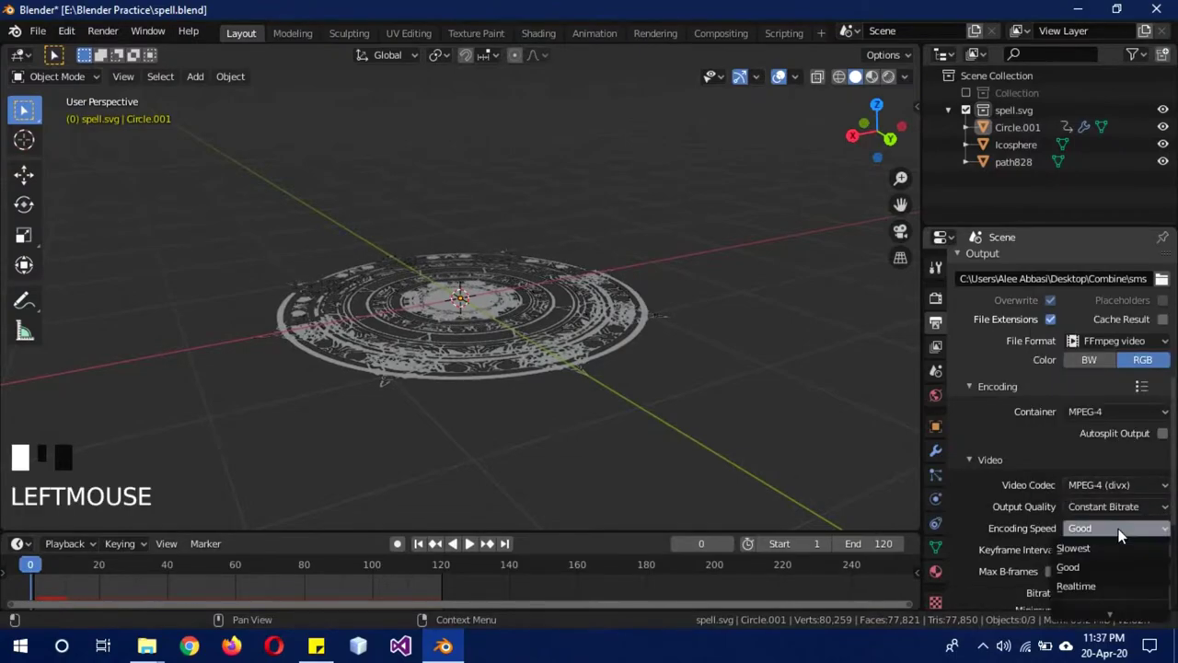
pyautogui.click(1119, 530)
pyautogui.scroll(-5, 1013, 466)
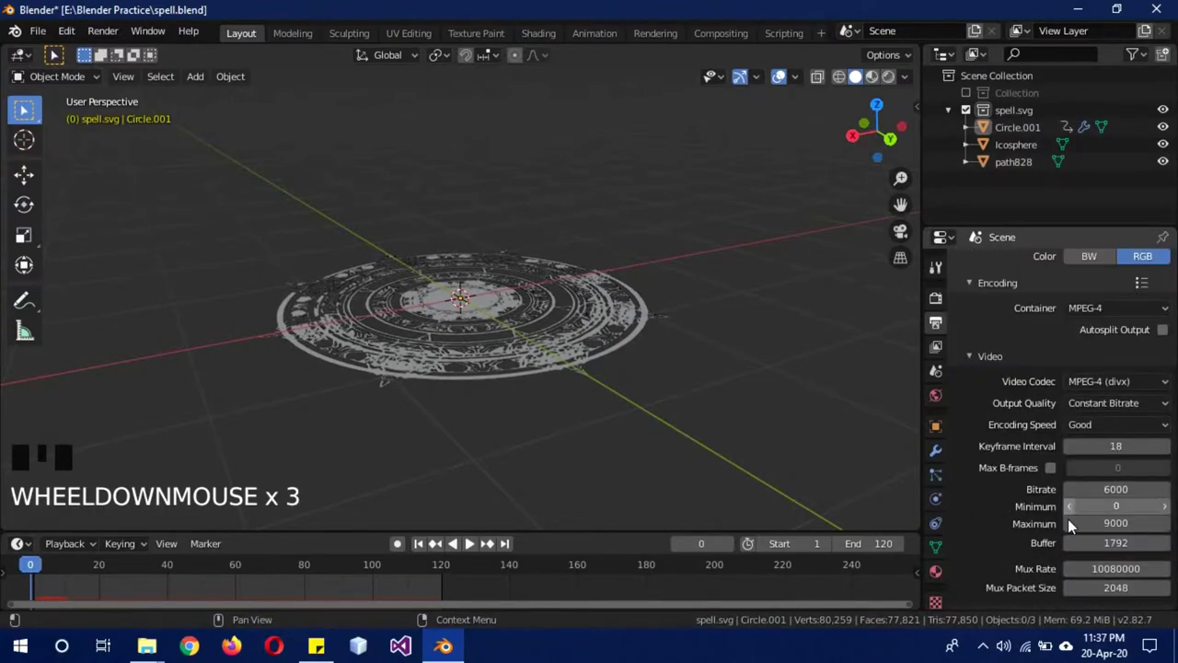
pyautogui.scroll(5, 1011, 533)
pyautogui.scroll(14, 1010, 533)
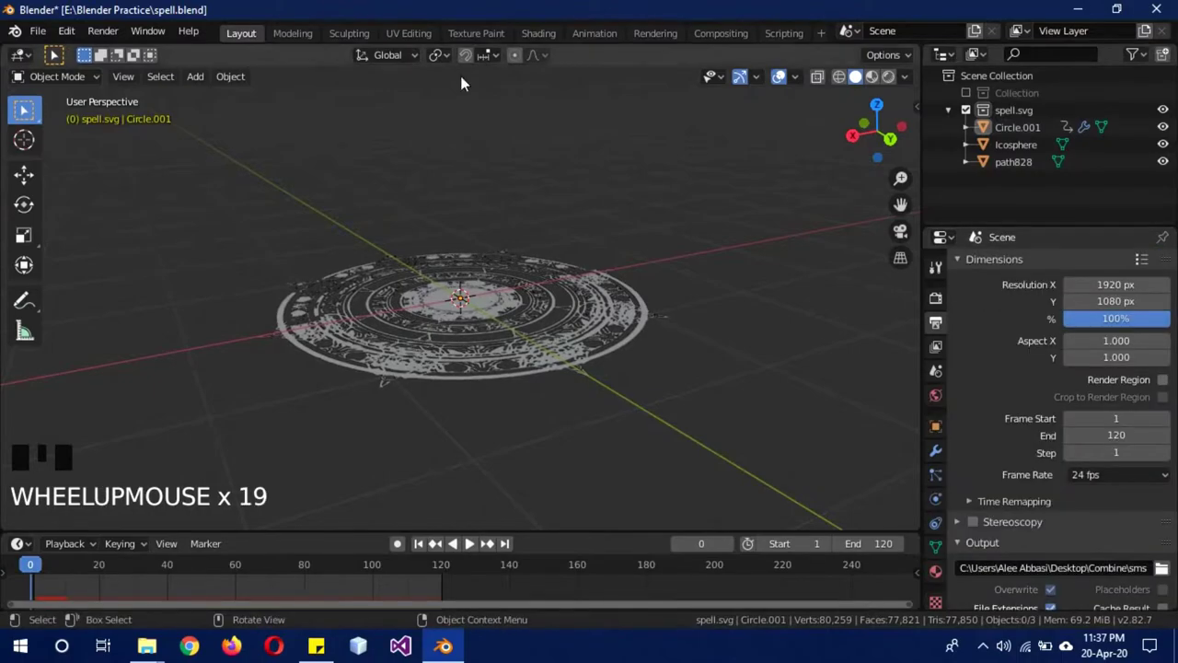
pyautogui.click(102, 33)
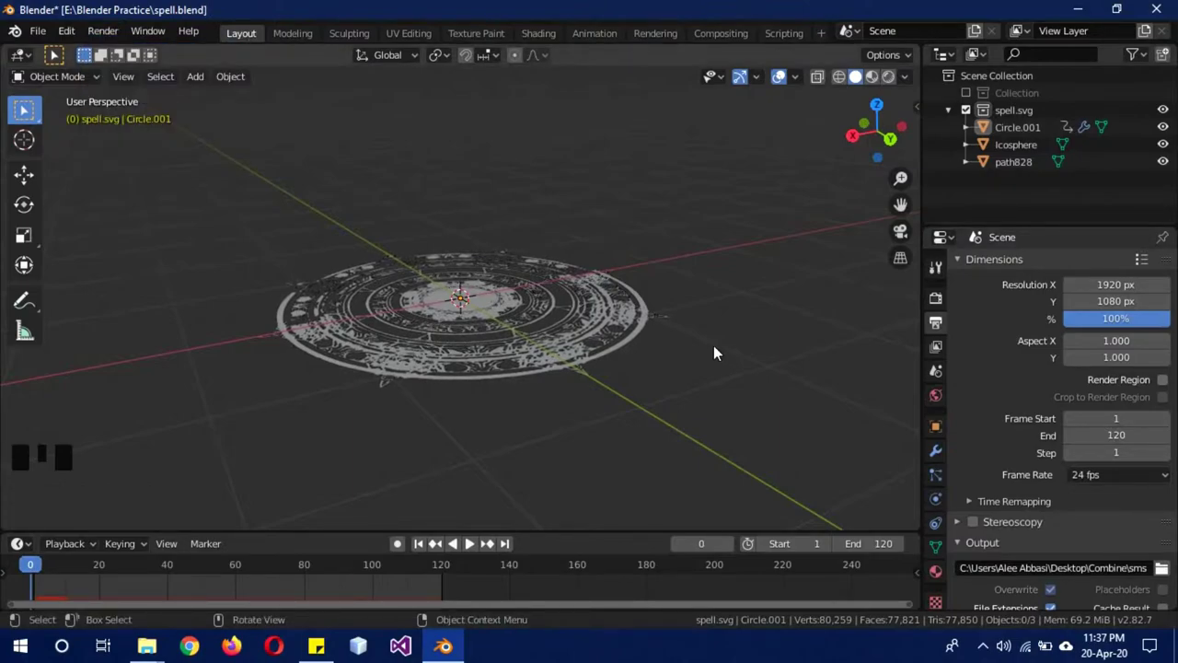
pyautogui.press('KP_0')
pyautogui.press('KP_0')
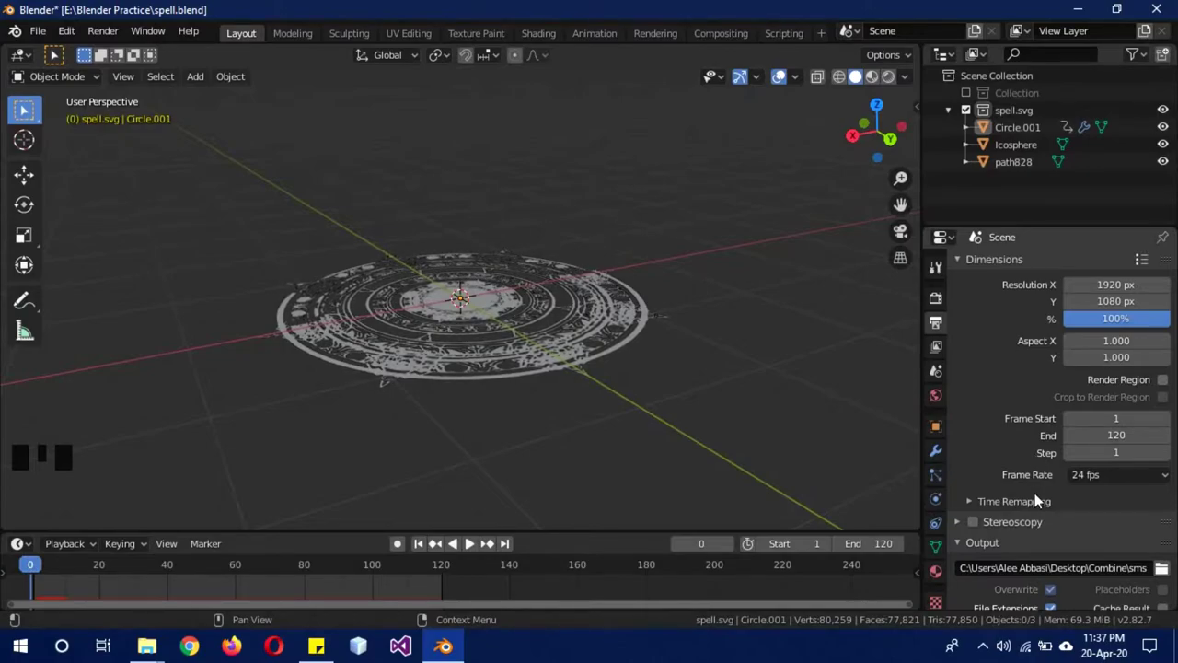
pyautogui.scroll(-4, 1035, 500)
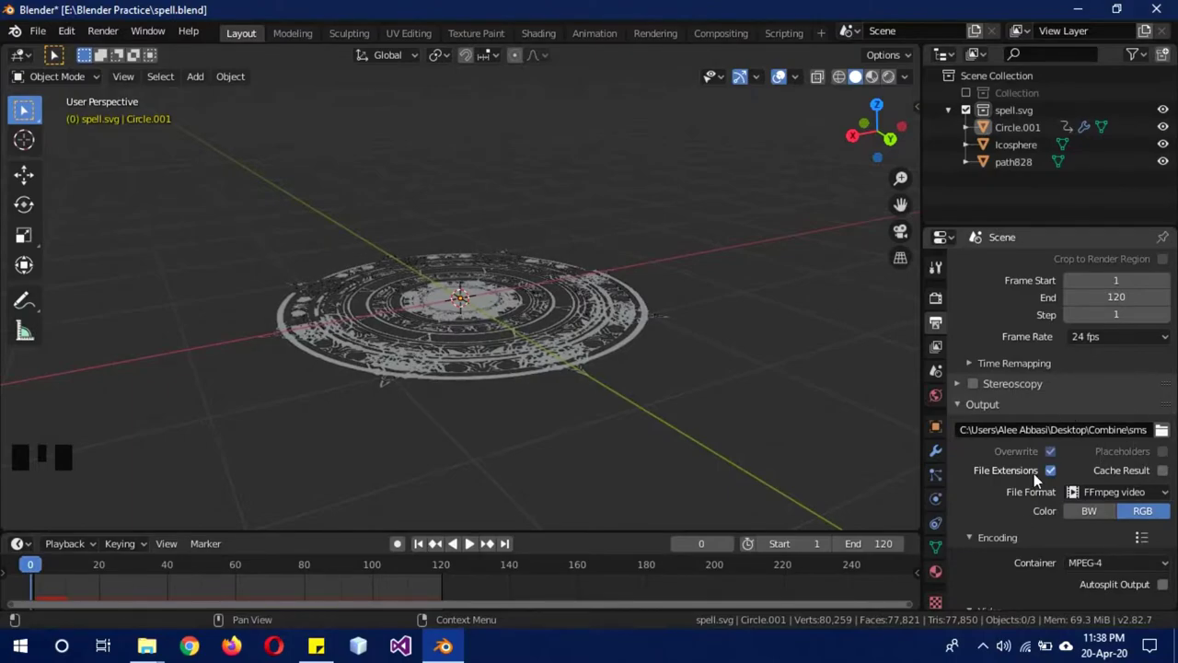
# Change the output file format back to PNG, keeping the existing output folder path.
pyautogui.scroll(-4, 1034, 473)
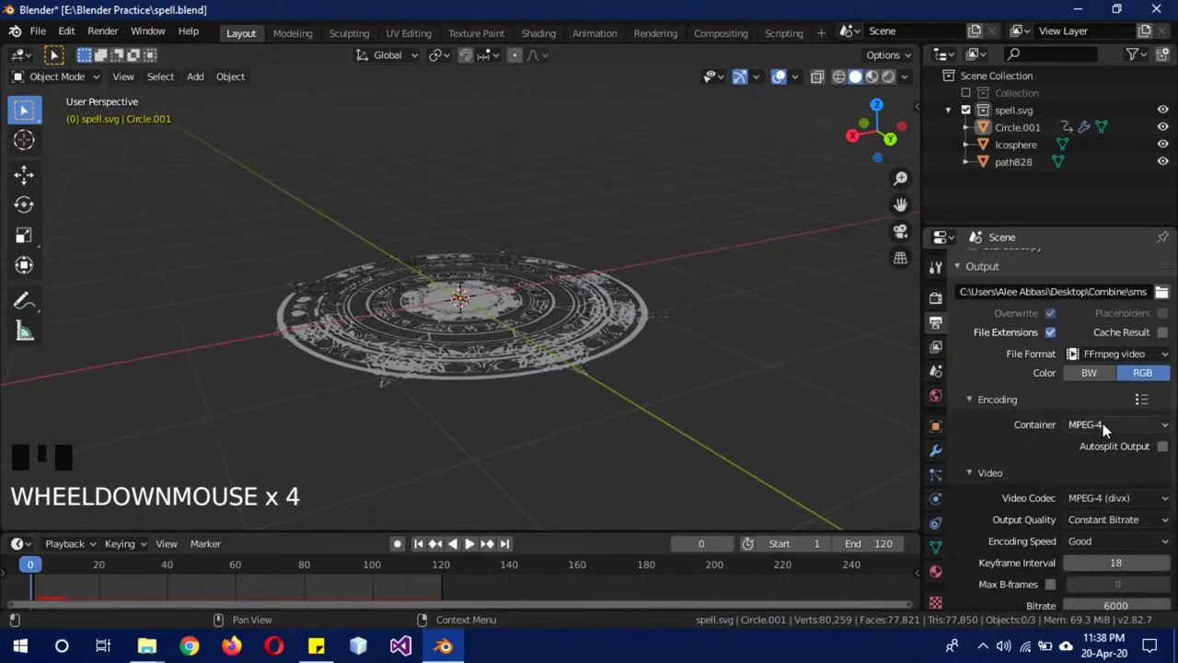
pyautogui.click(1103, 424)
pyautogui.click(1124, 358)
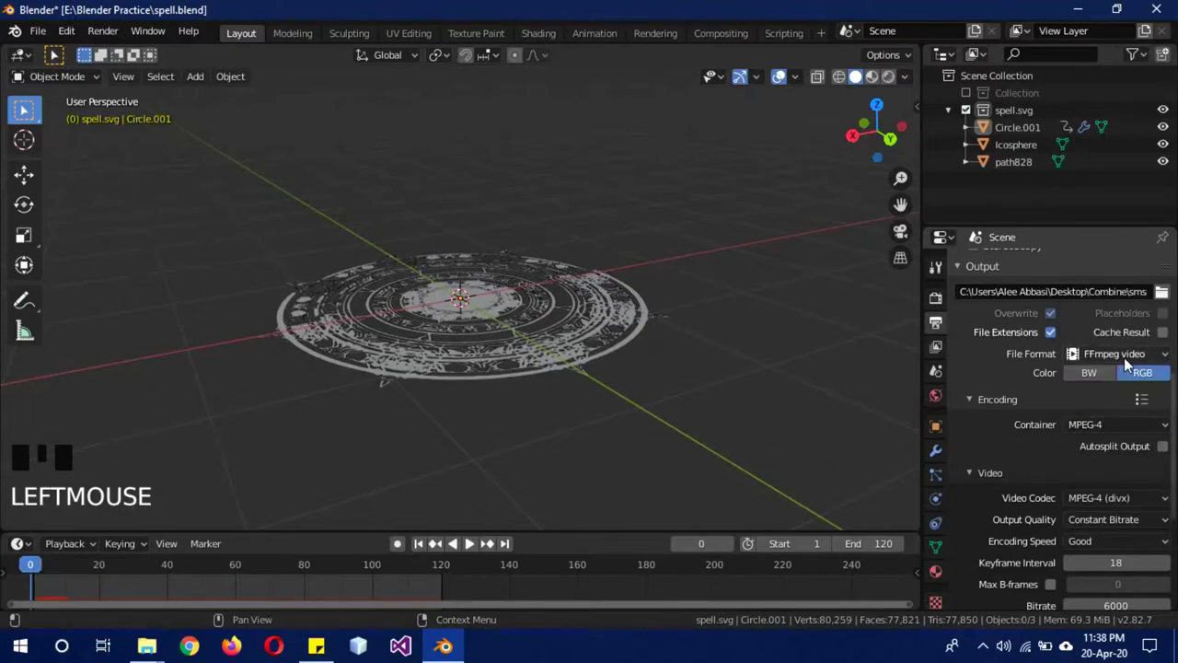
pyautogui.click(1124, 357)
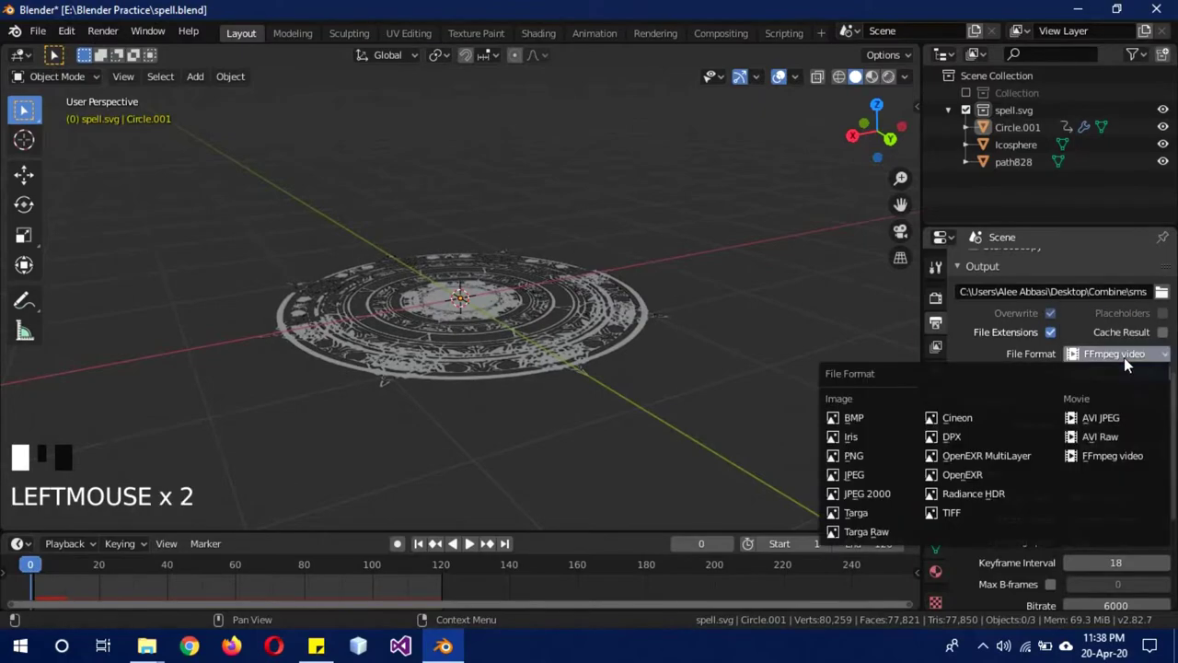
pyautogui.click(865, 456)
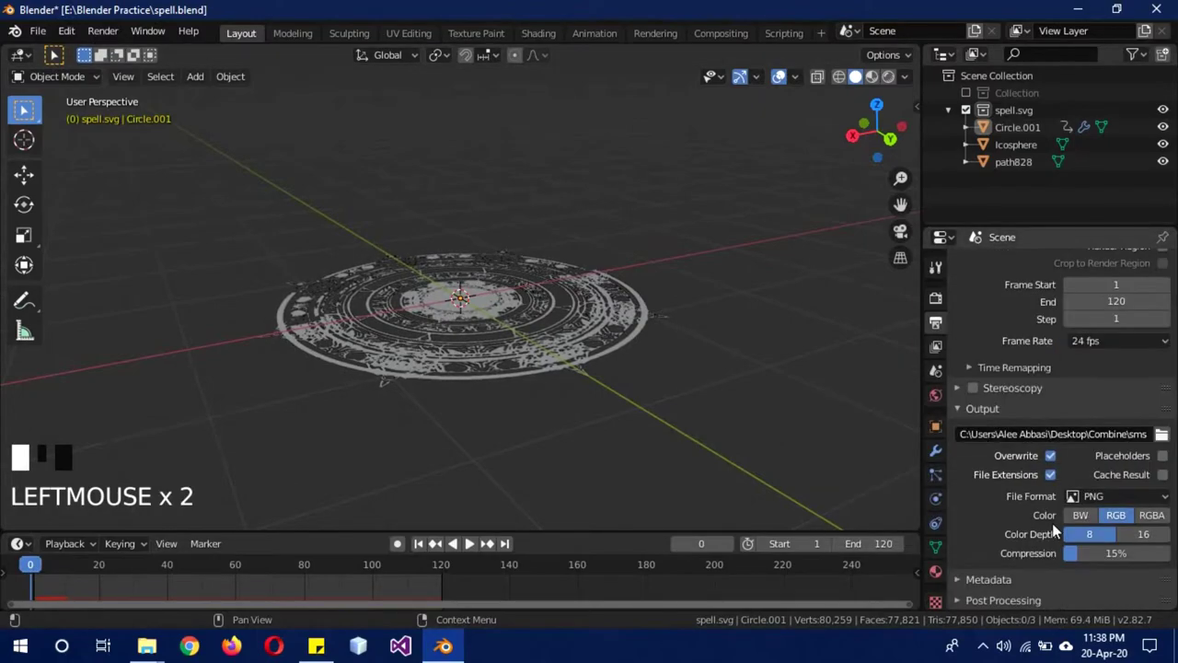
pyautogui.click(1162, 437)
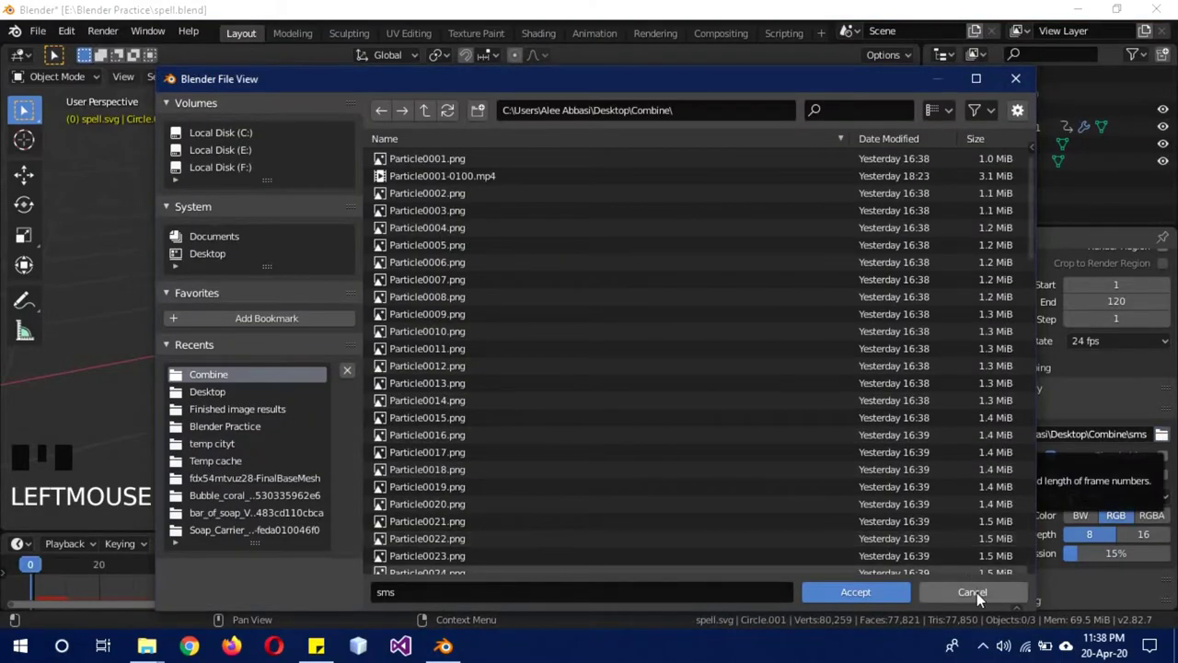
pyautogui.click(976, 592)
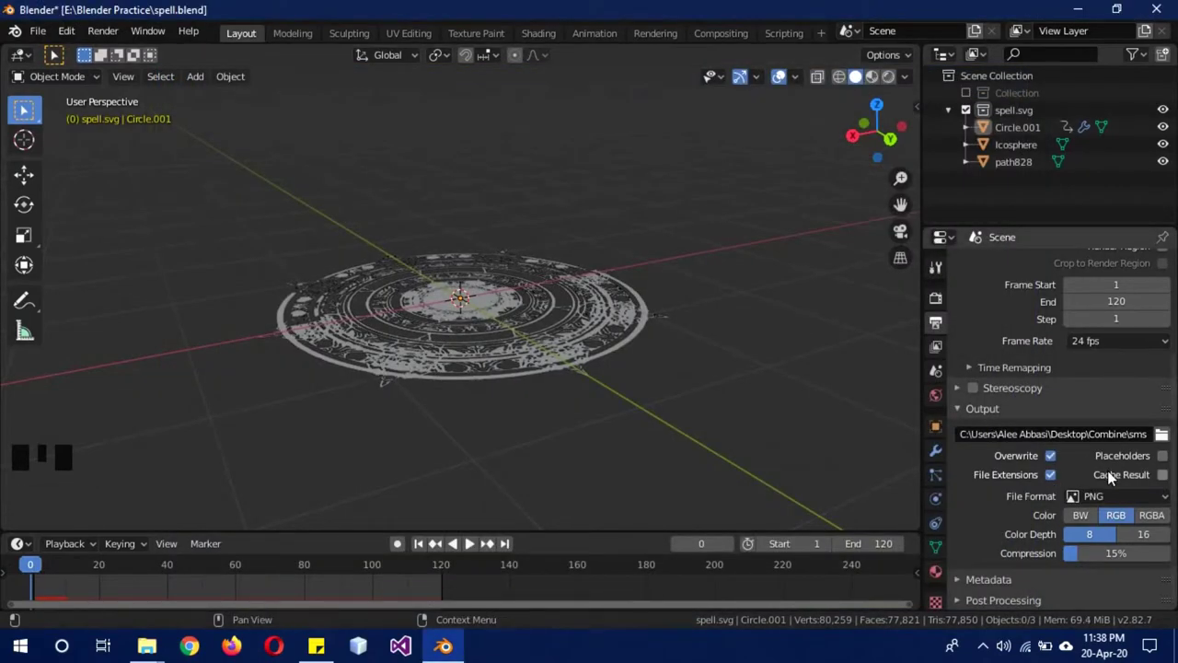
# Check the Render menu, then test the start frame at 80 and reset it to 1.
pyautogui.click(105, 31)
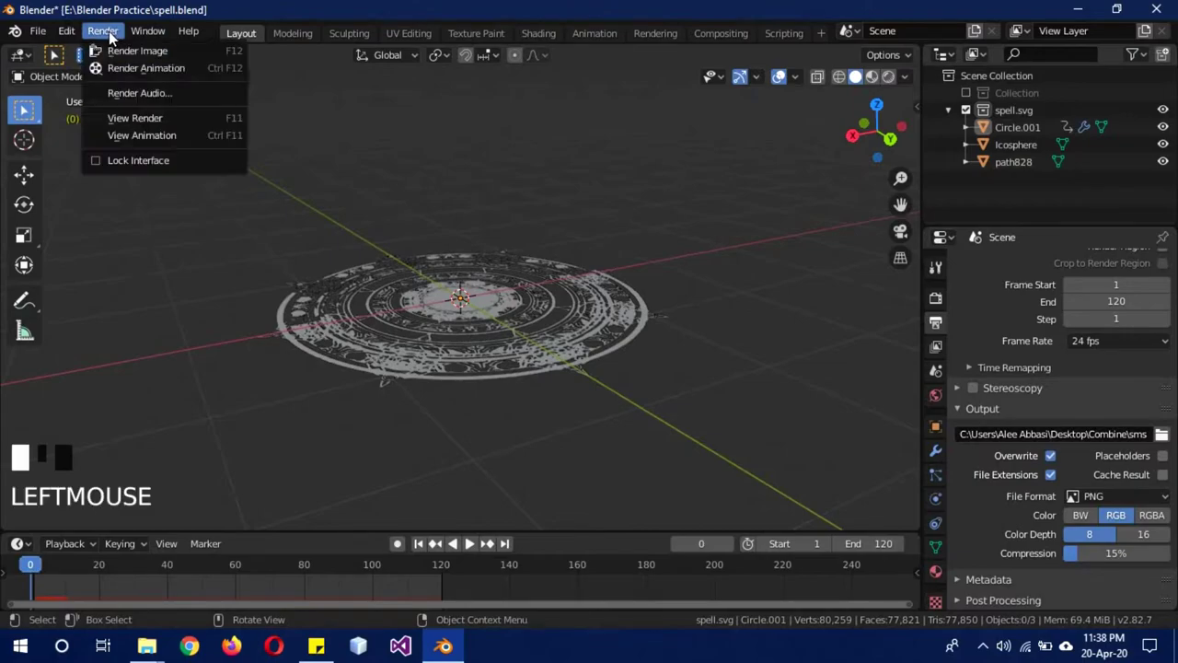
pyautogui.click(1000, 496)
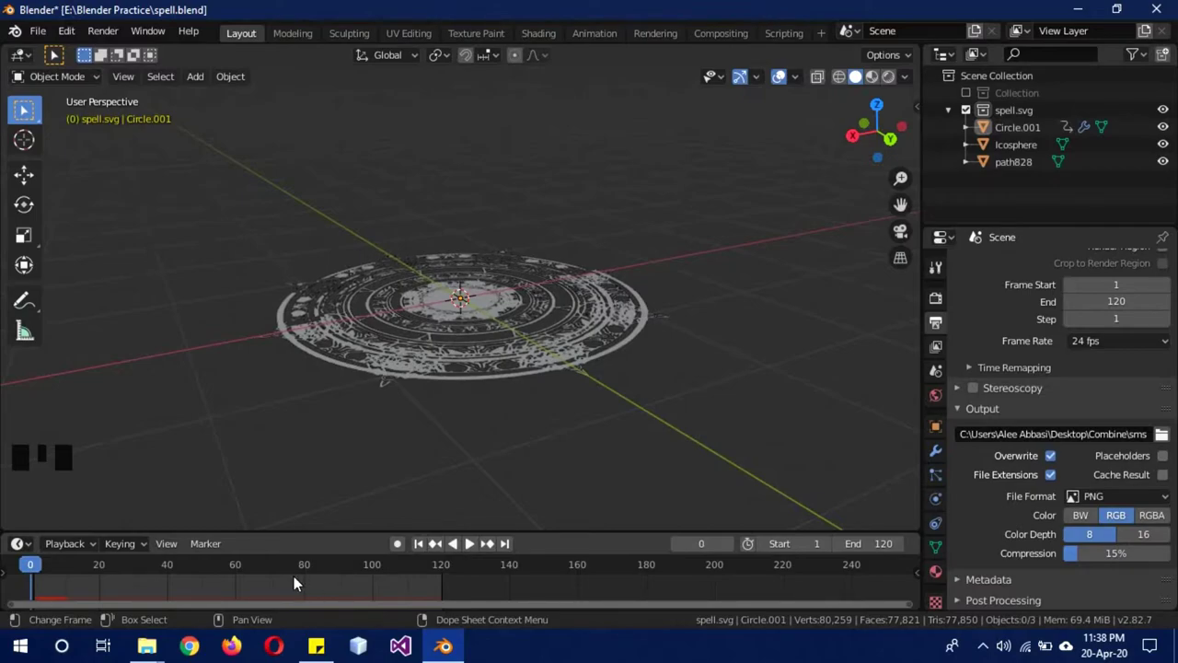
pyautogui.click(778, 547)
pyautogui.write('80')
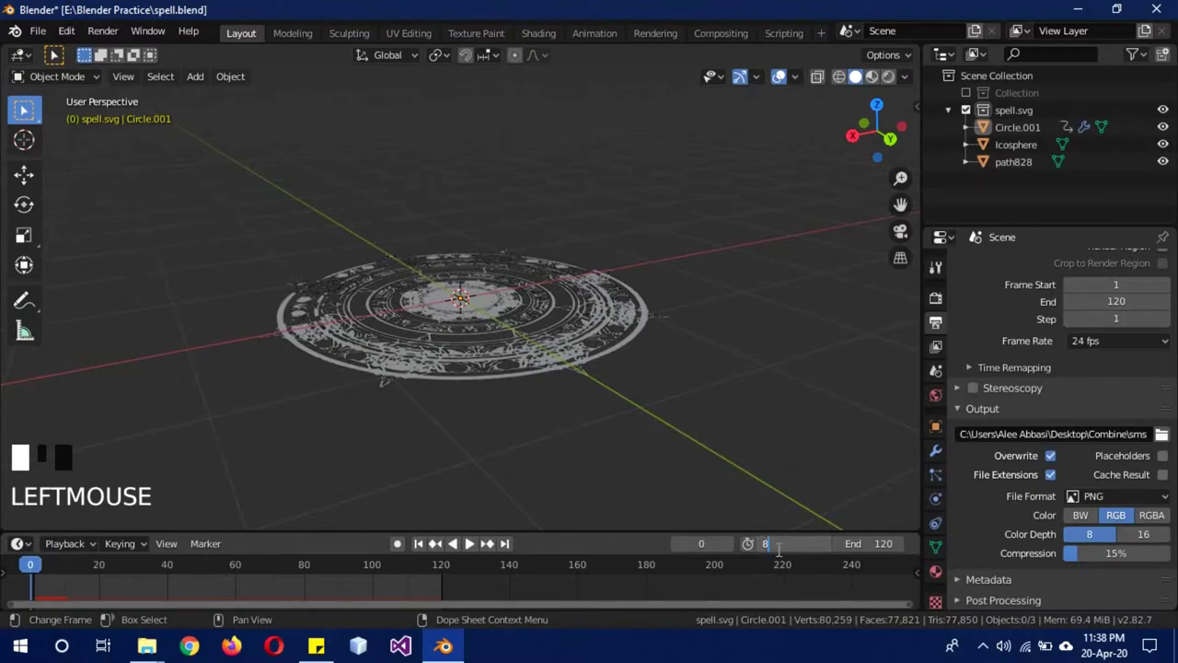
pyautogui.press('Return')
pyautogui.click(787, 544)
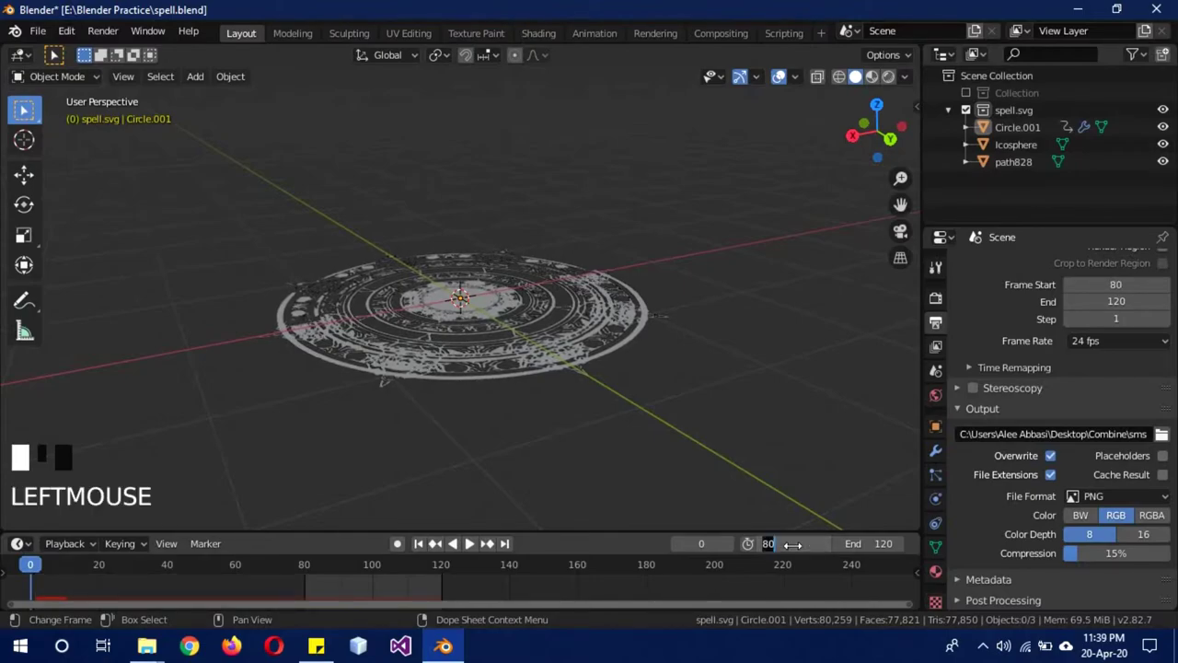
pyautogui.write('1')
pyautogui.press('Return')
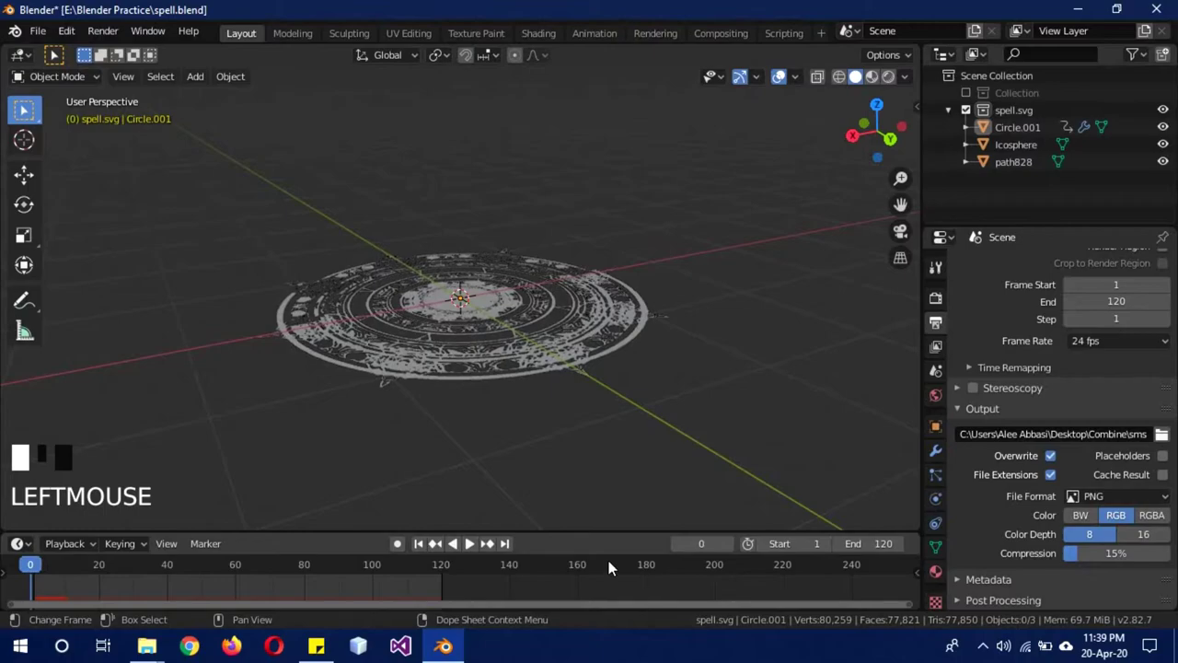
# Review the rendered Particle frames in the Combine folder in File Explorer.
pyautogui.click(276, 566)
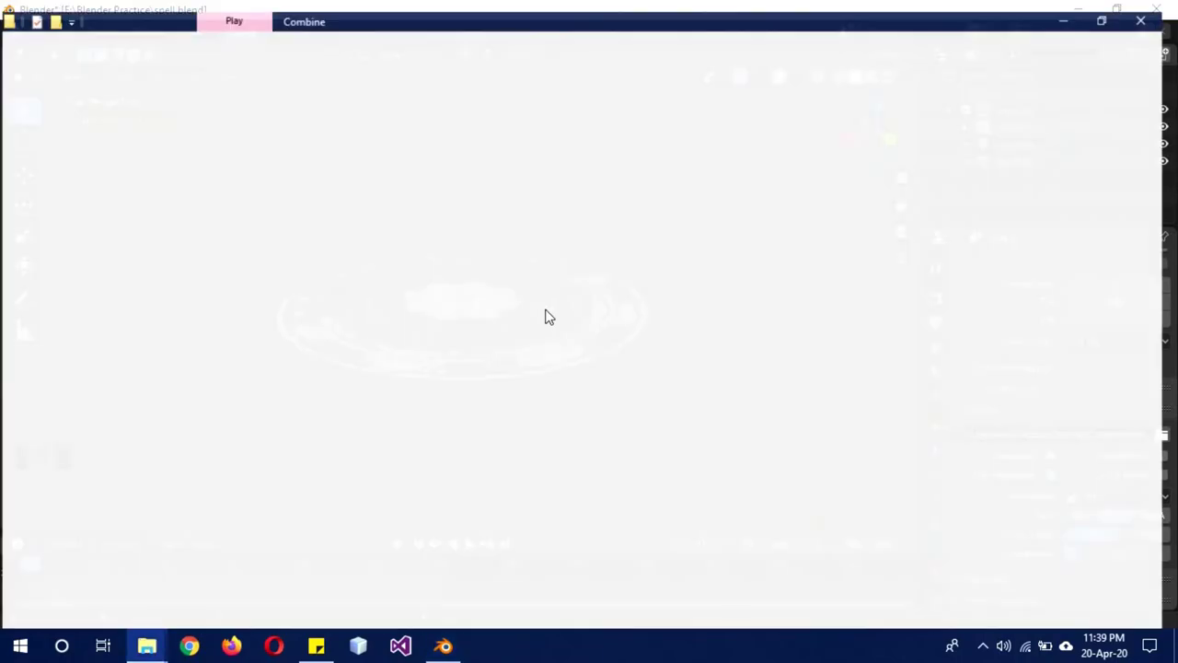
pyautogui.scroll(-2, 803, 288)
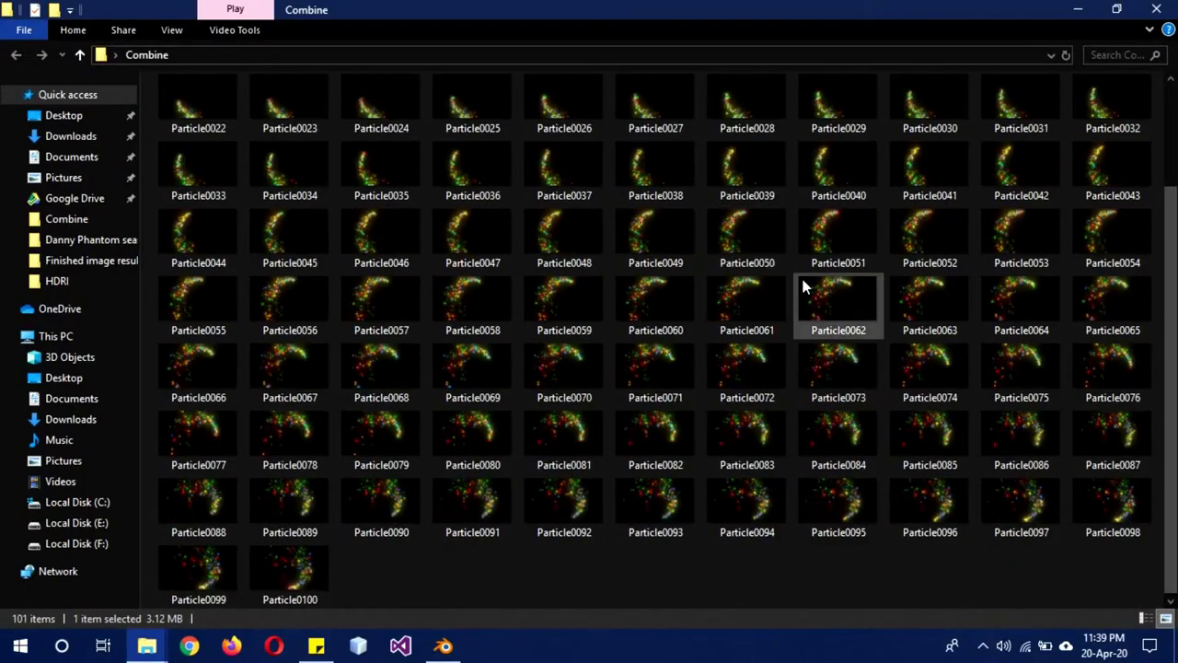
pyautogui.click(578, 562)
pyautogui.scroll(3, 934, 116)
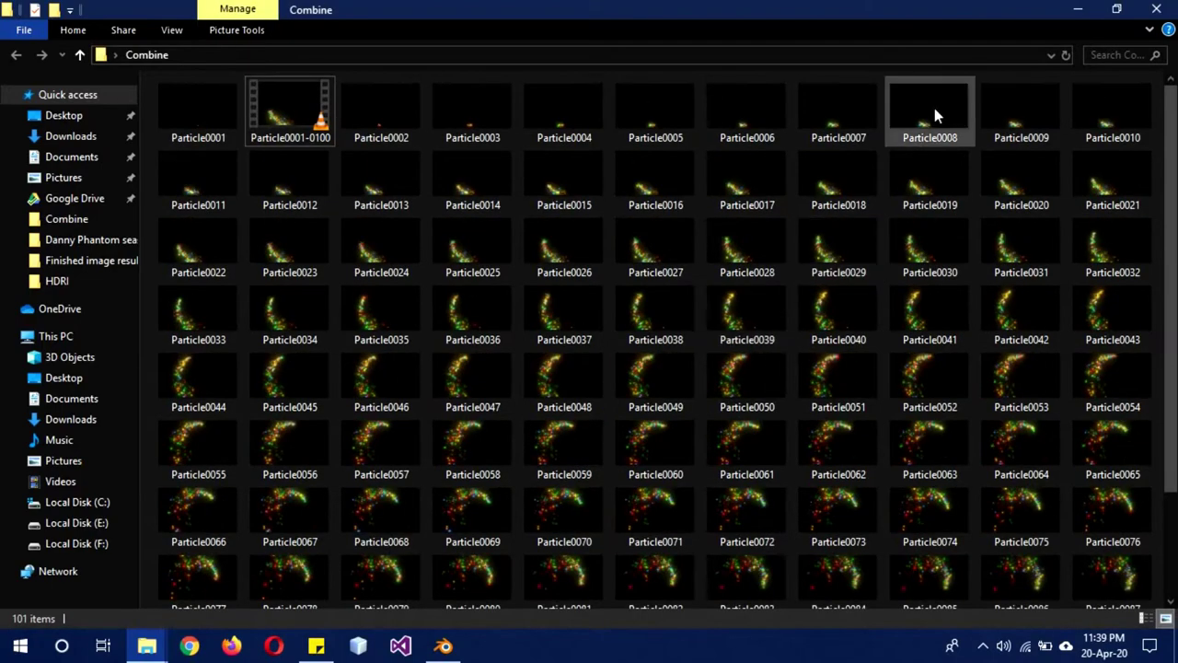
# Back in Blender, add a Video Editing workspace and confirm the end frame of 100.
pyautogui.click(1078, 9)
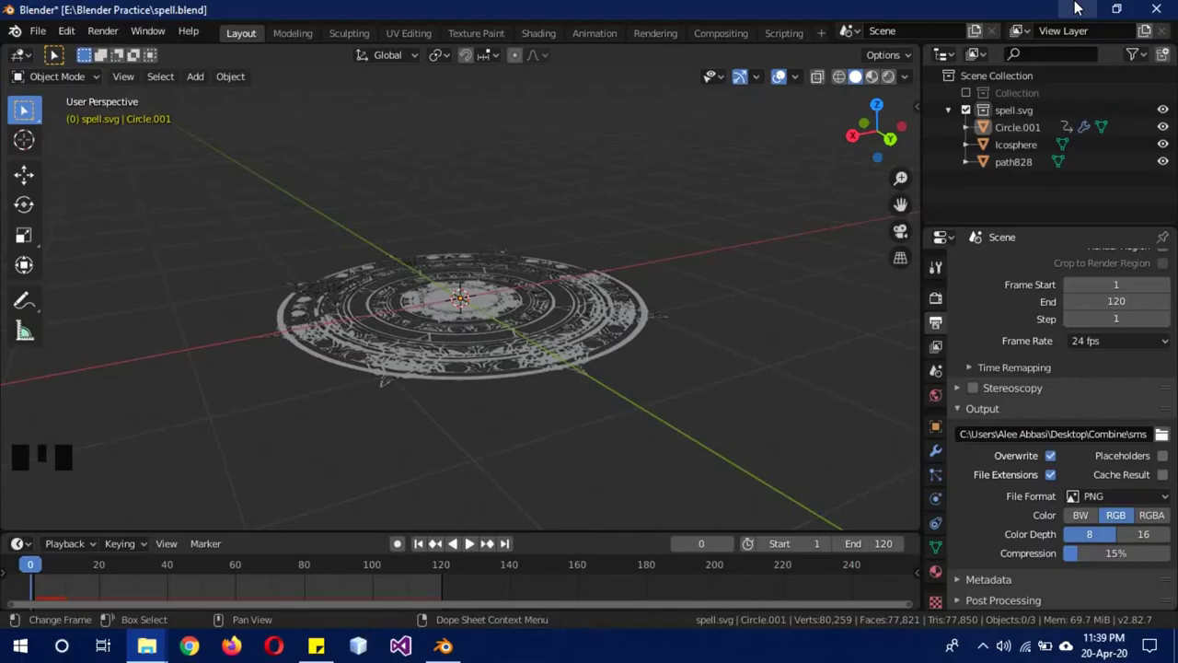
pyautogui.click(820, 33)
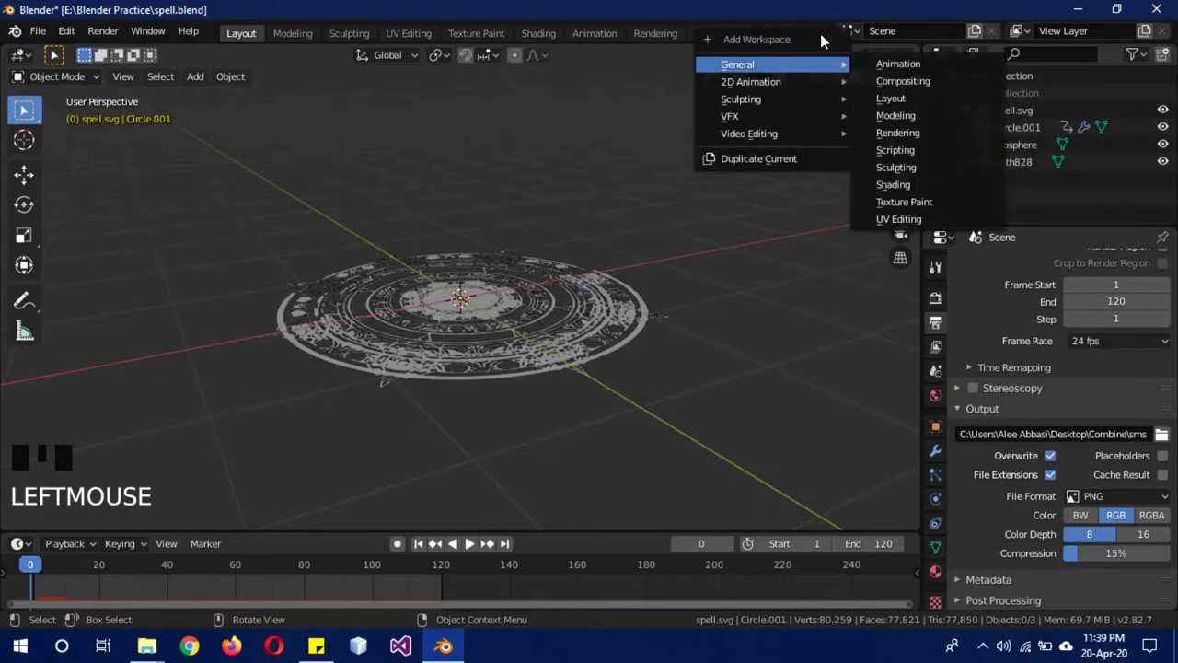
pyautogui.moveTo(781, 134)
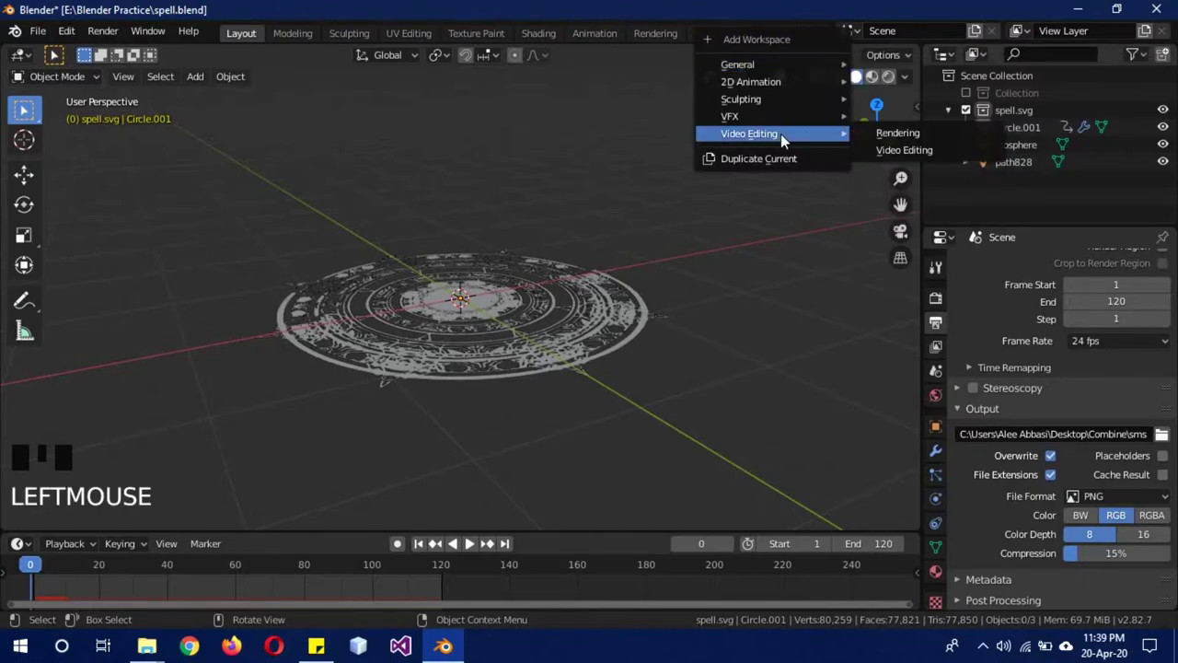
pyautogui.click(899, 150)
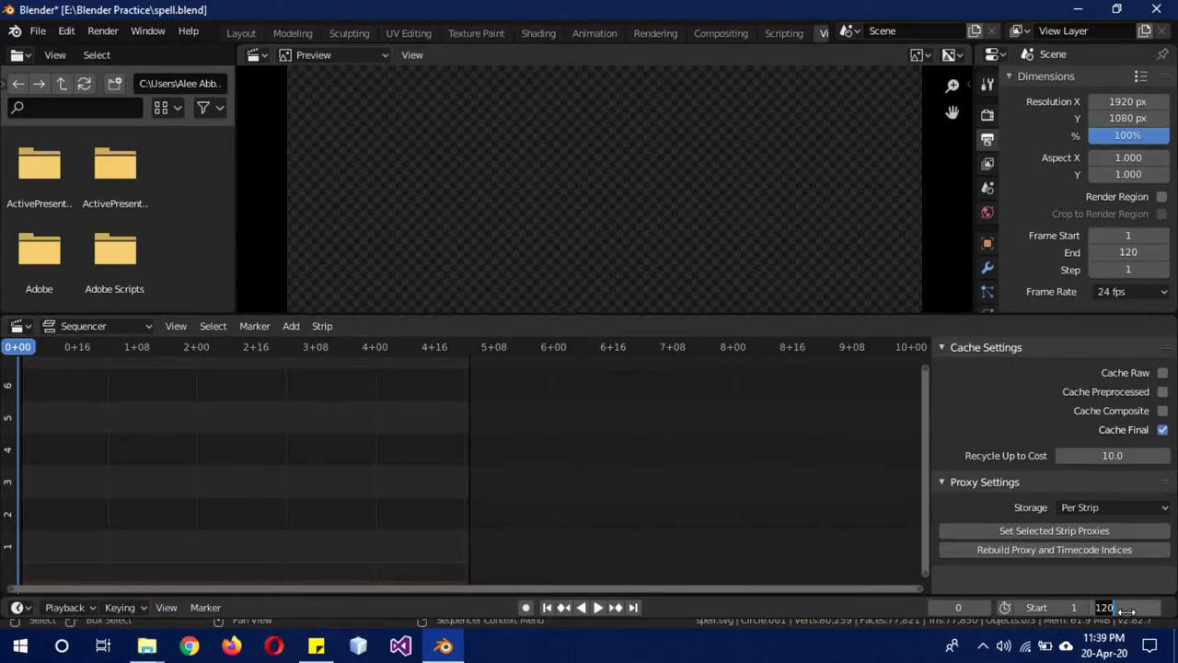
pyautogui.press('Return')
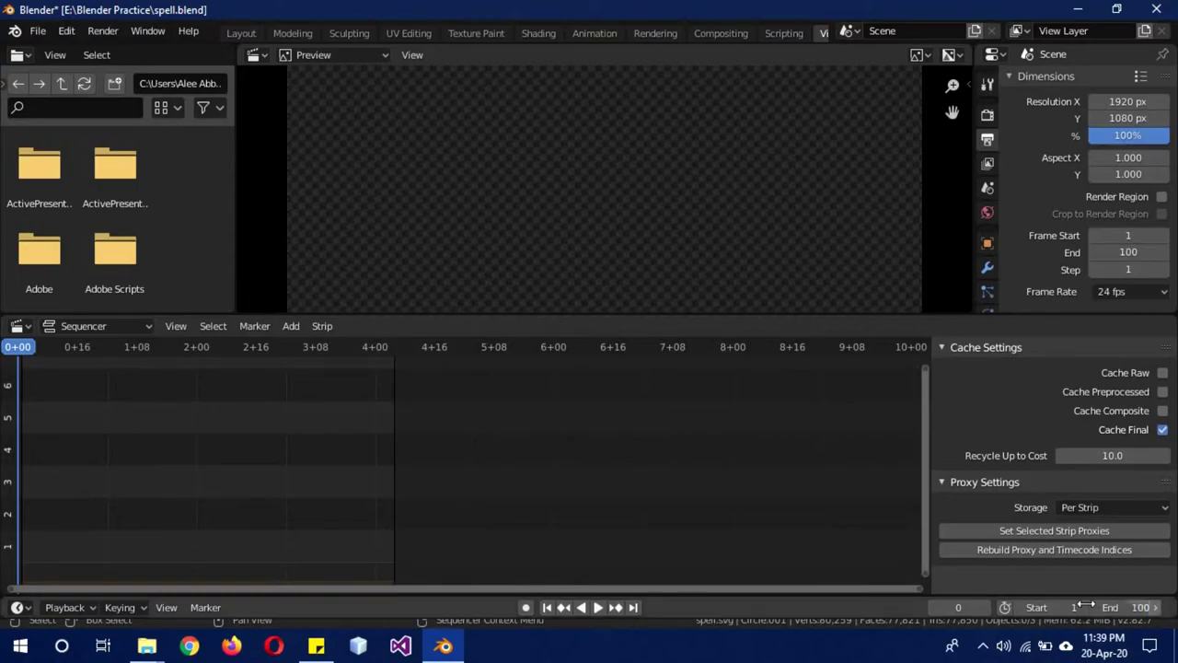
# Start adding an image strip and browse to the Combine folder on the Desktop.
pyautogui.click(293, 327)
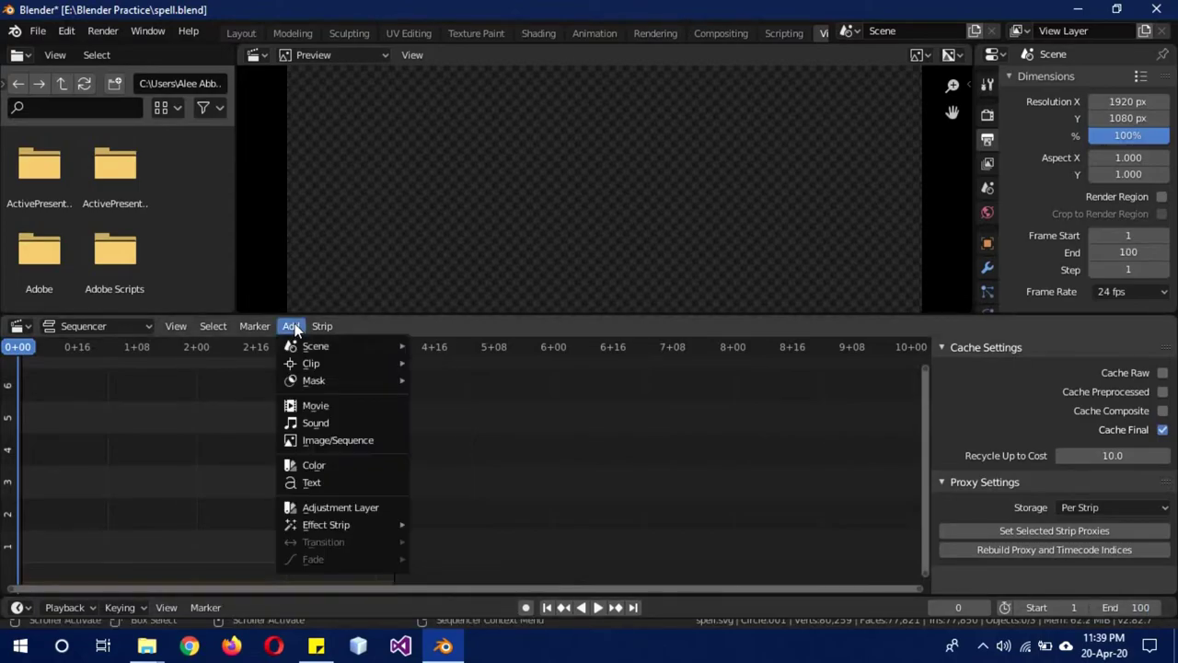
pyautogui.click(340, 443)
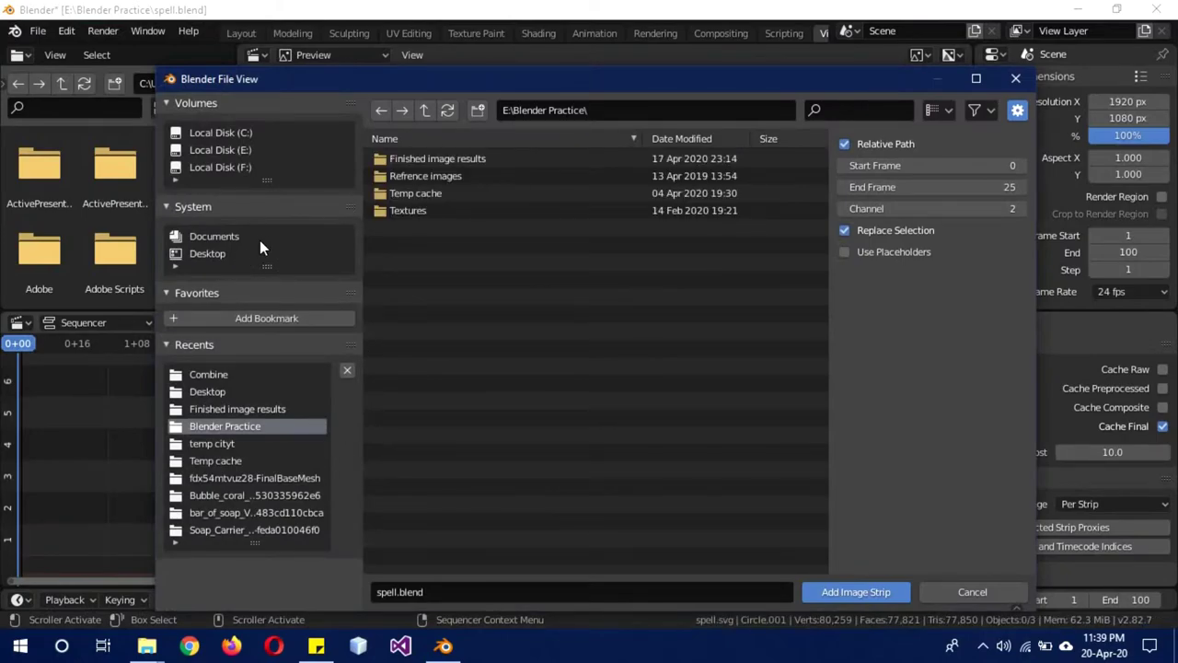
pyautogui.click(208, 254)
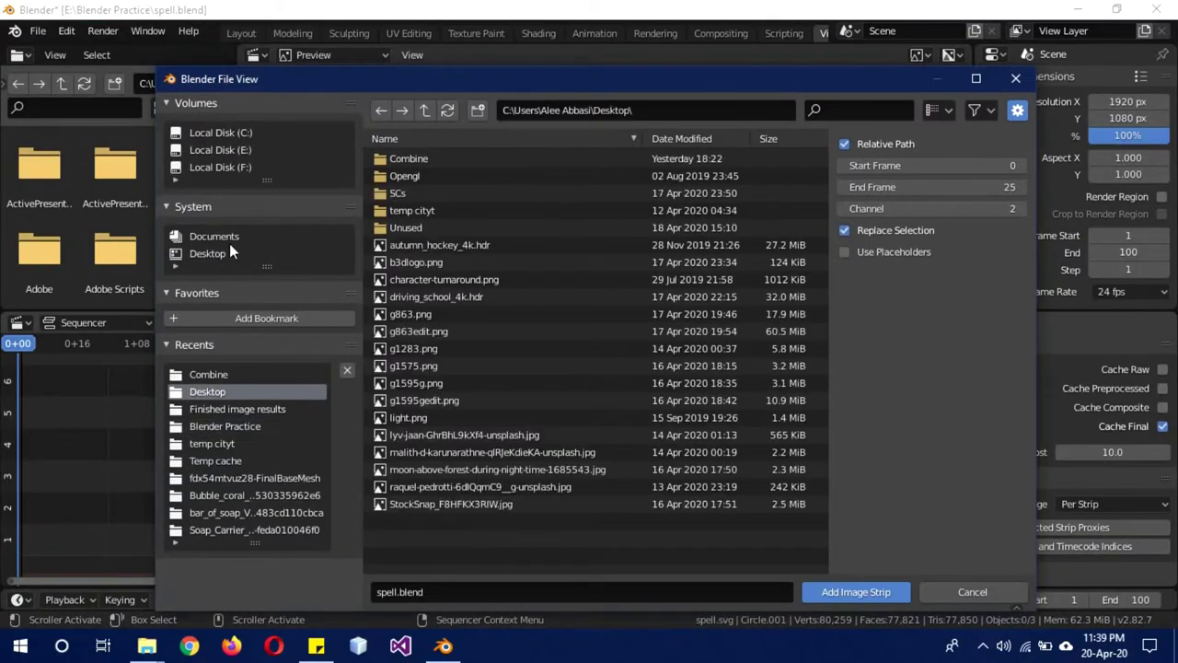
pyautogui.click(422, 164)
pyautogui.doubleClick(422, 164)
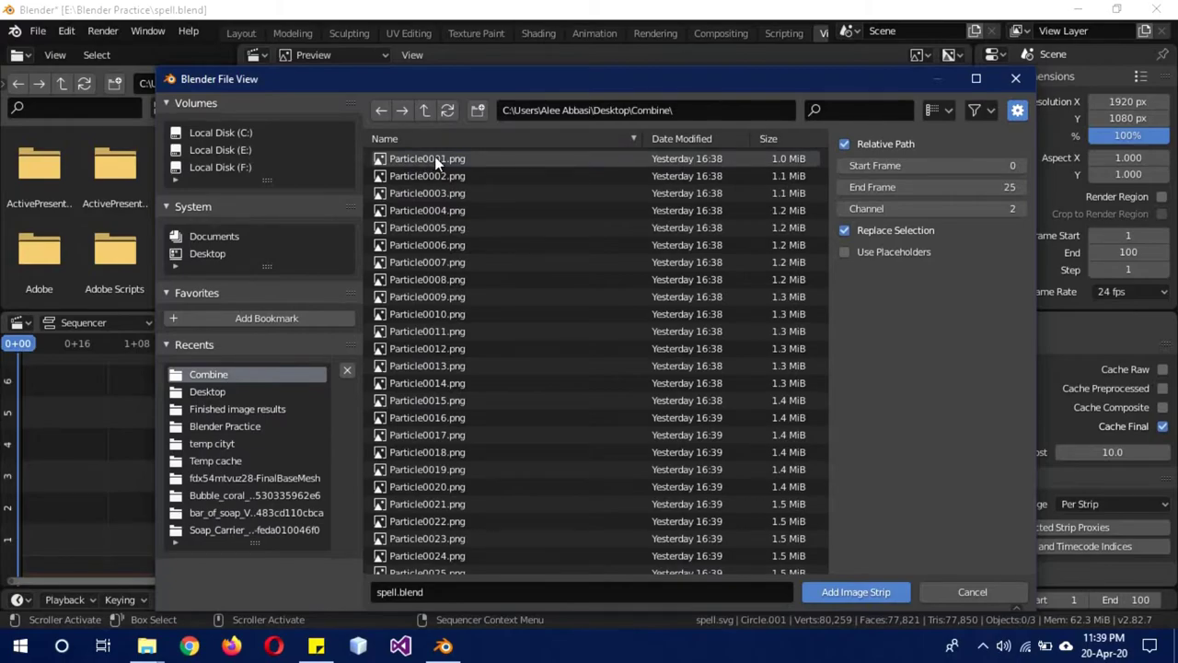
# Select the Particle PNG frames from Particle0001.png through the last frame.
pyautogui.click(435, 158)
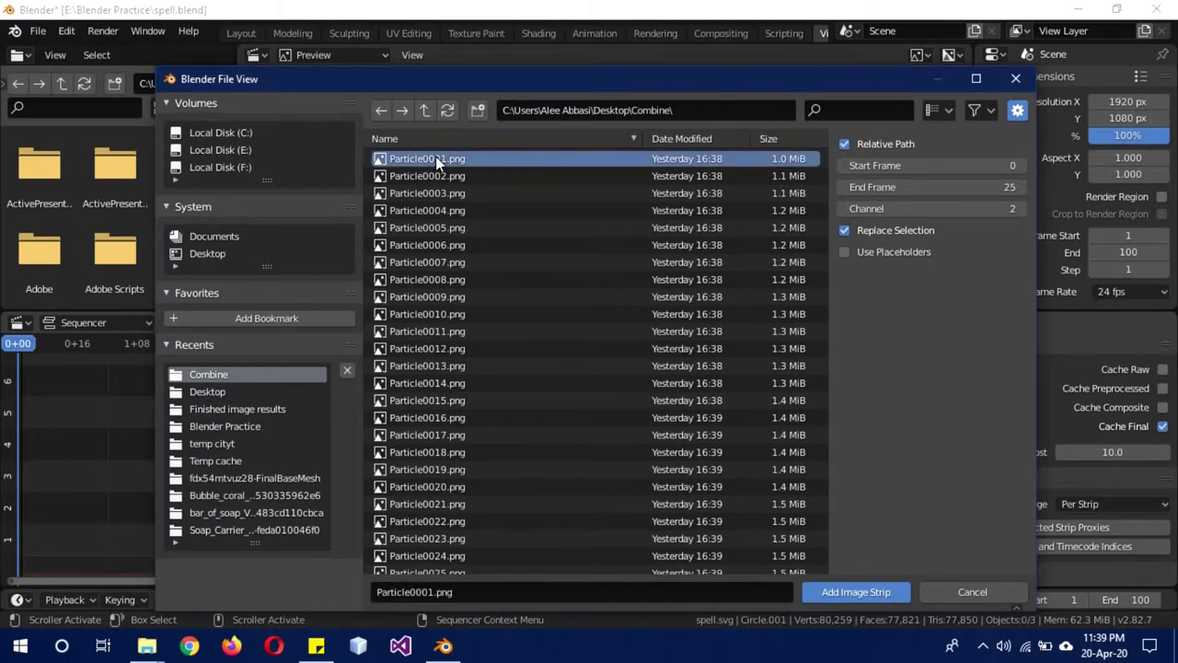
pyautogui.scroll(-5, 586, 300)
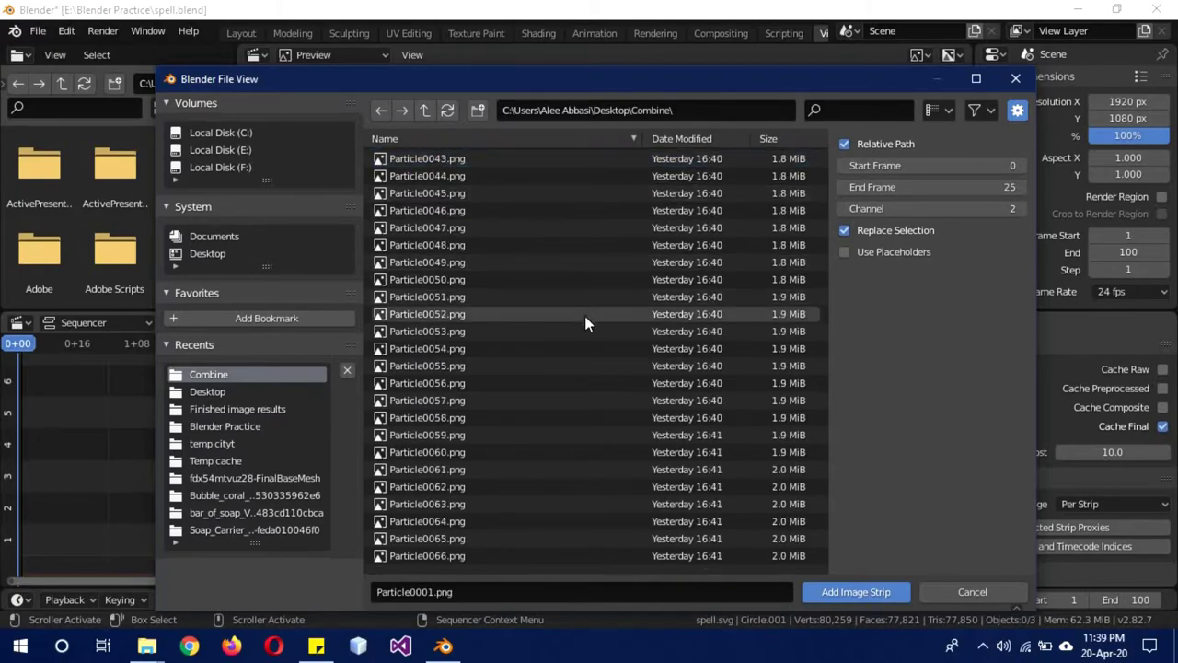
pyautogui.scroll(-15, 586, 331)
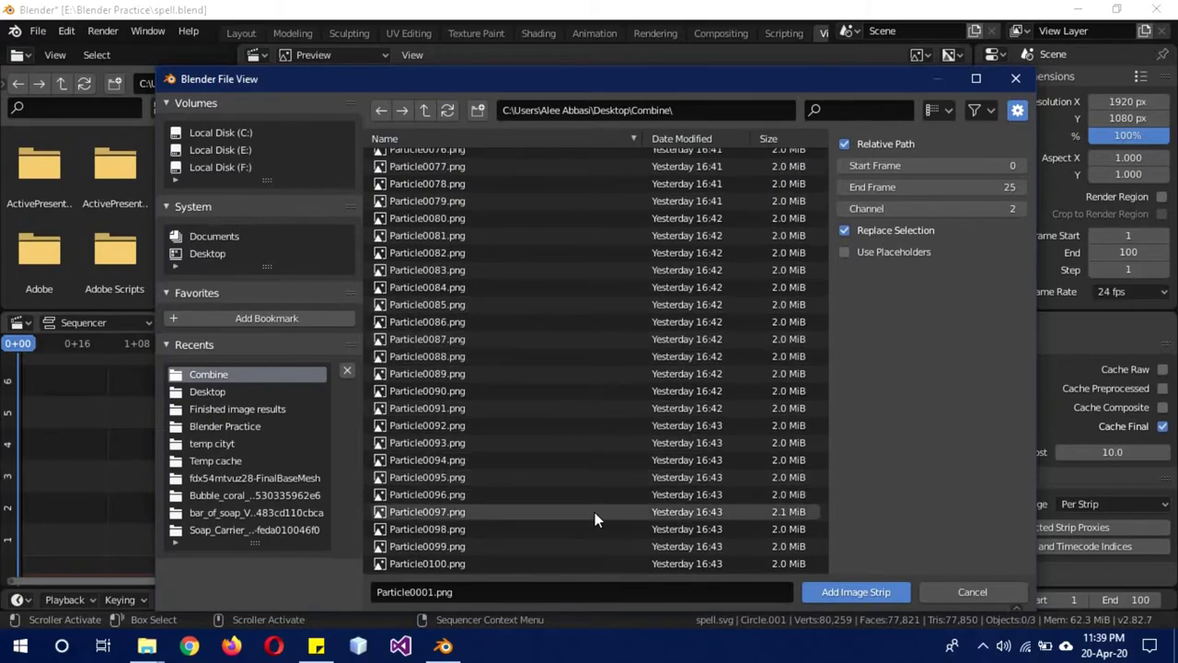
pyautogui.scroll(18, 437, 561)
pyautogui.keyDown('shift'); pyautogui.click(437, 558); pyautogui.keyUp('shift')
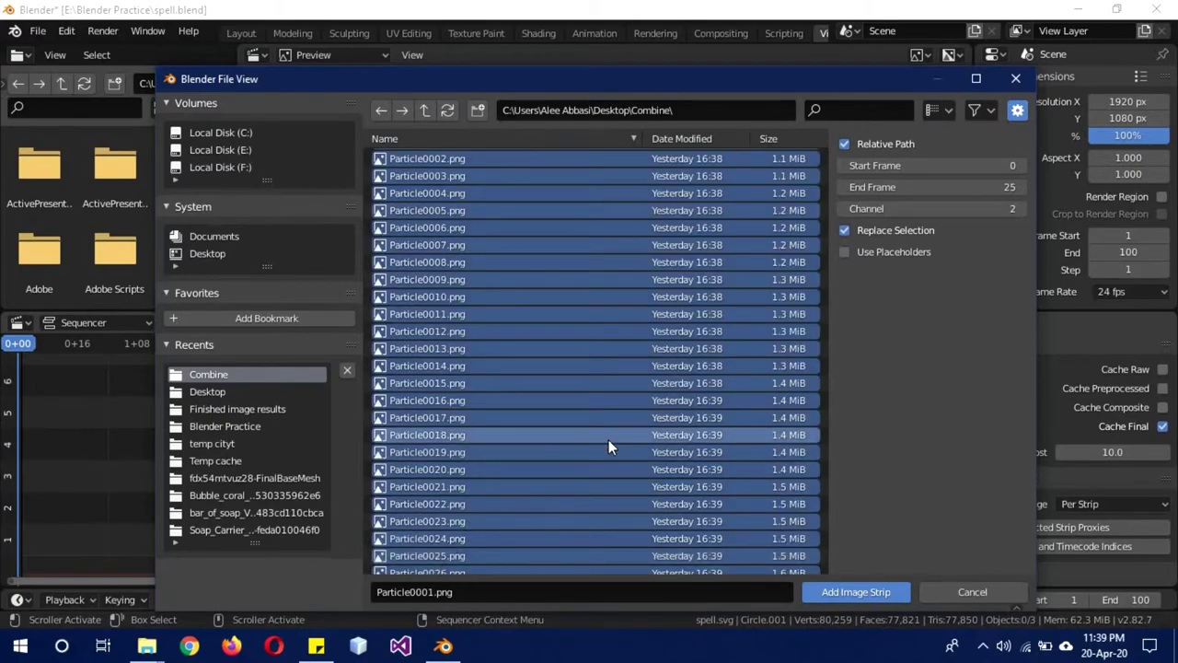
# Add the selected frames as an image strip, preview it, and replay from the first frame.
pyautogui.click(871, 594)
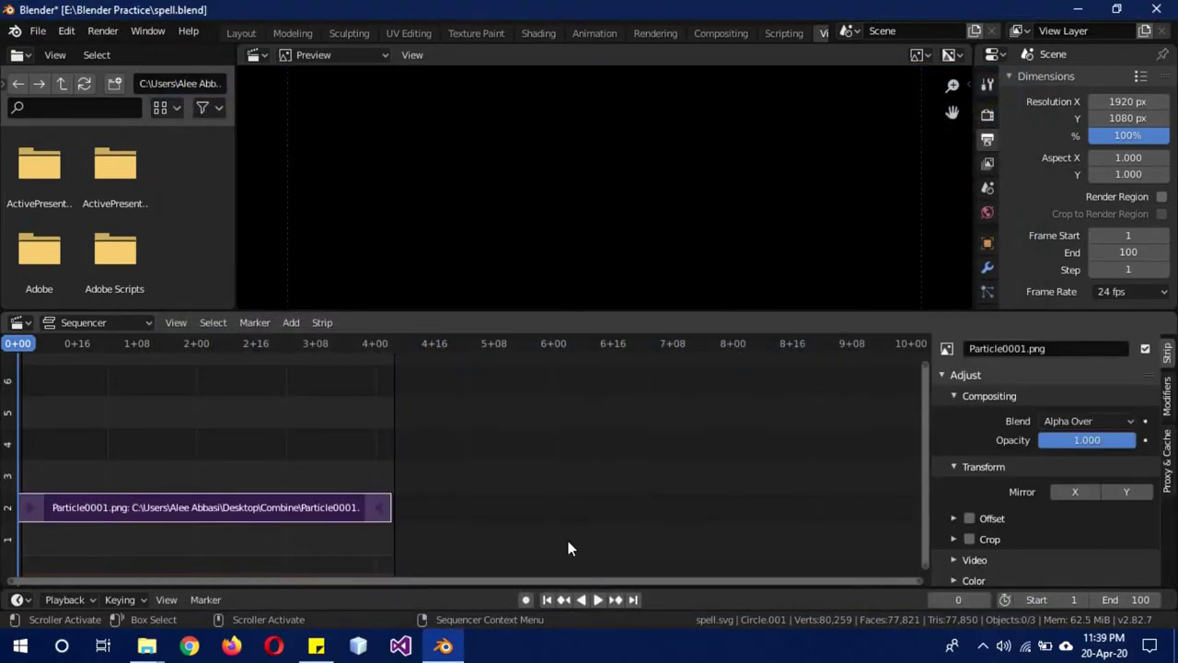
pyautogui.scroll(-2, 572, 219)
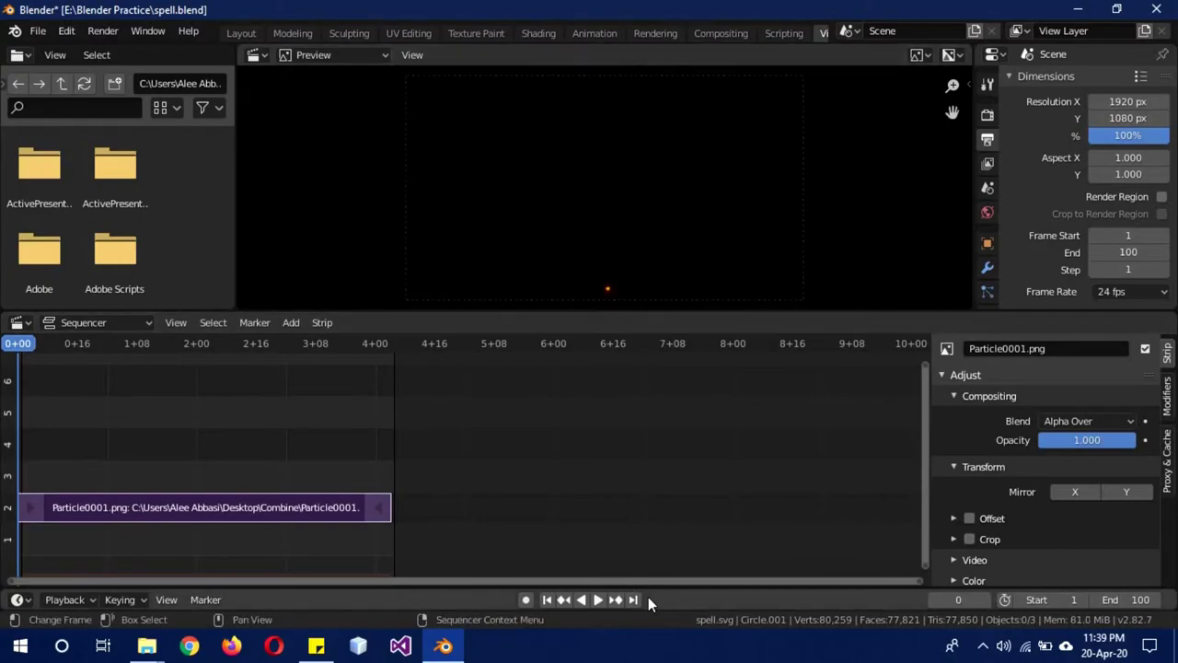
pyautogui.click(598, 600)
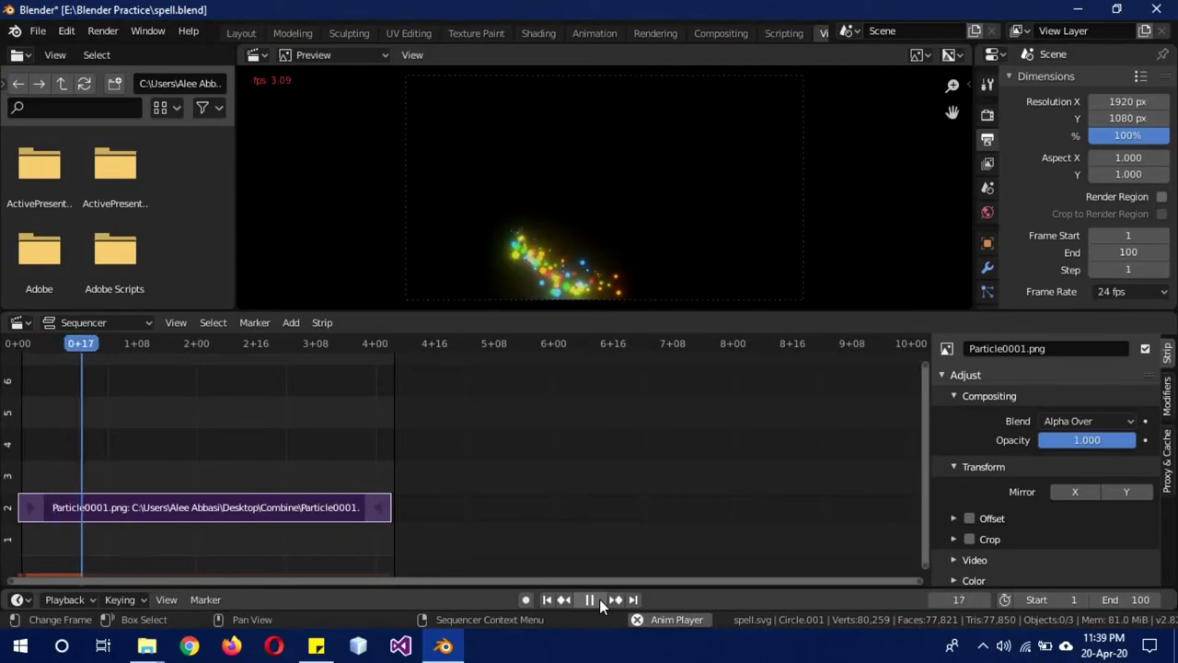
pyautogui.click(599, 599)
pyautogui.hotkey('shift', 'Left')
pyautogui.press('space')
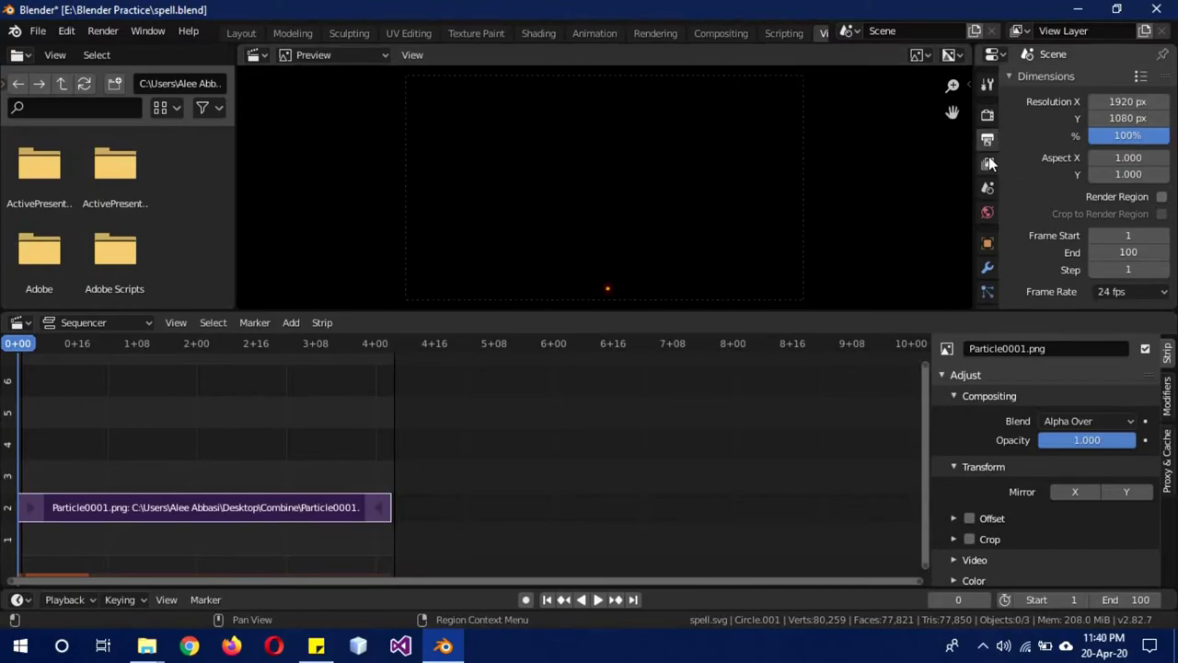
# Set the output format to FFmpeg video with an MPEG-4 container.
pyautogui.scroll(-6, 1017, 155)
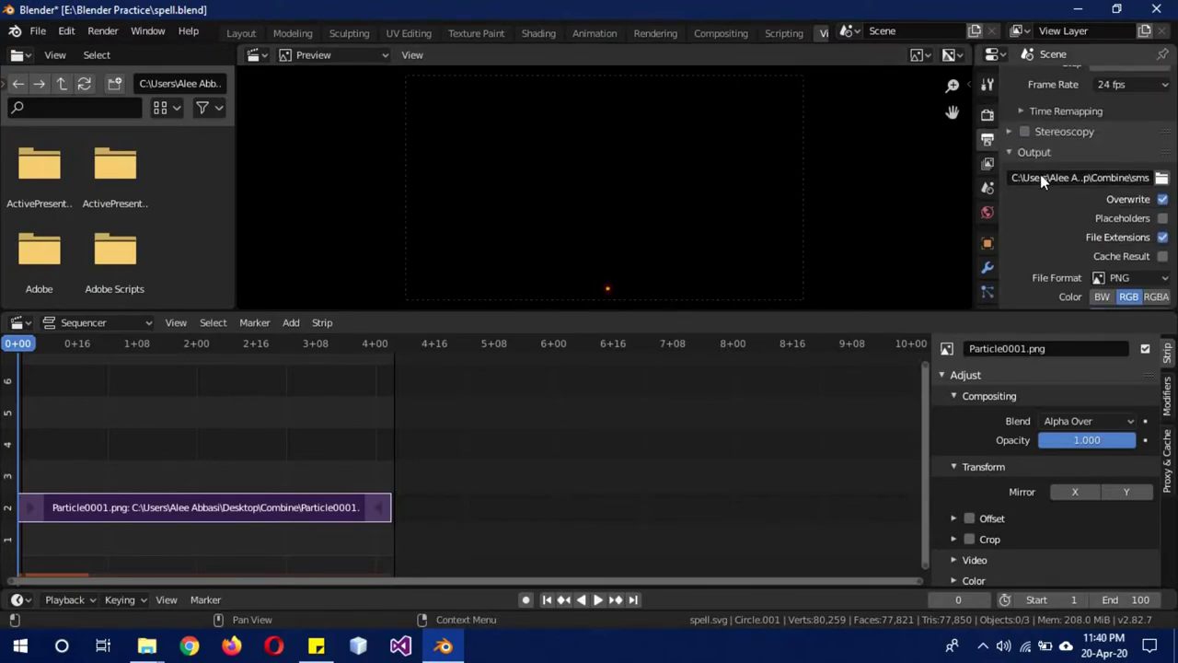
pyautogui.click(1128, 243)
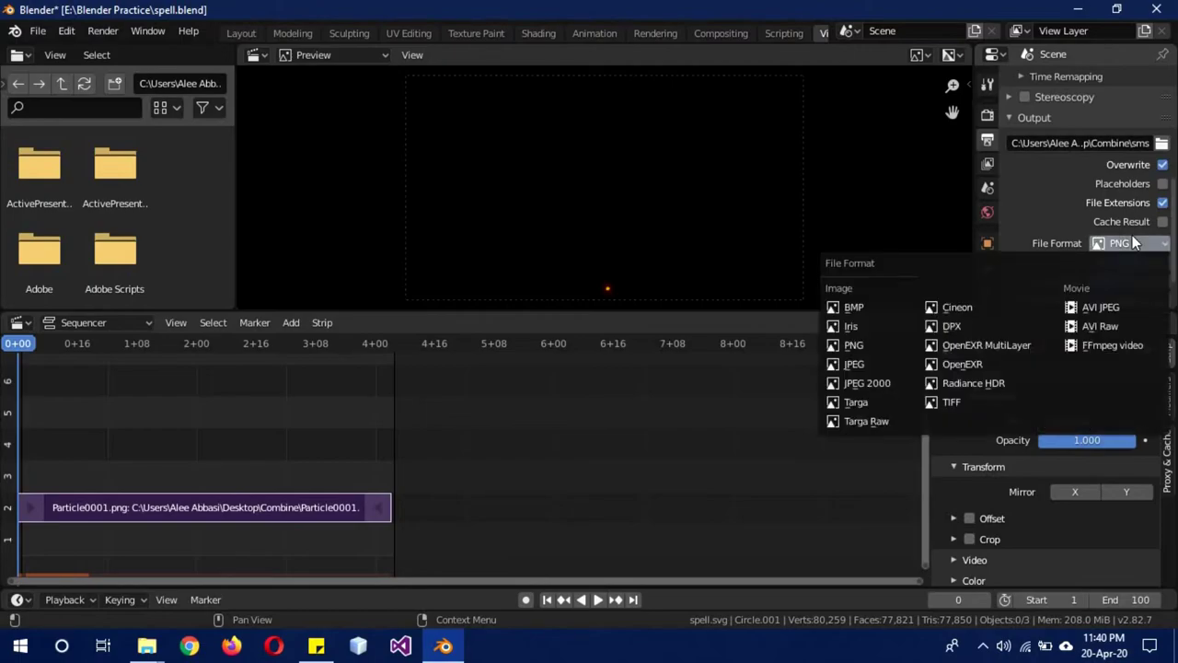
pyautogui.click(1090, 325)
pyautogui.scroll(-1, 1045, 216)
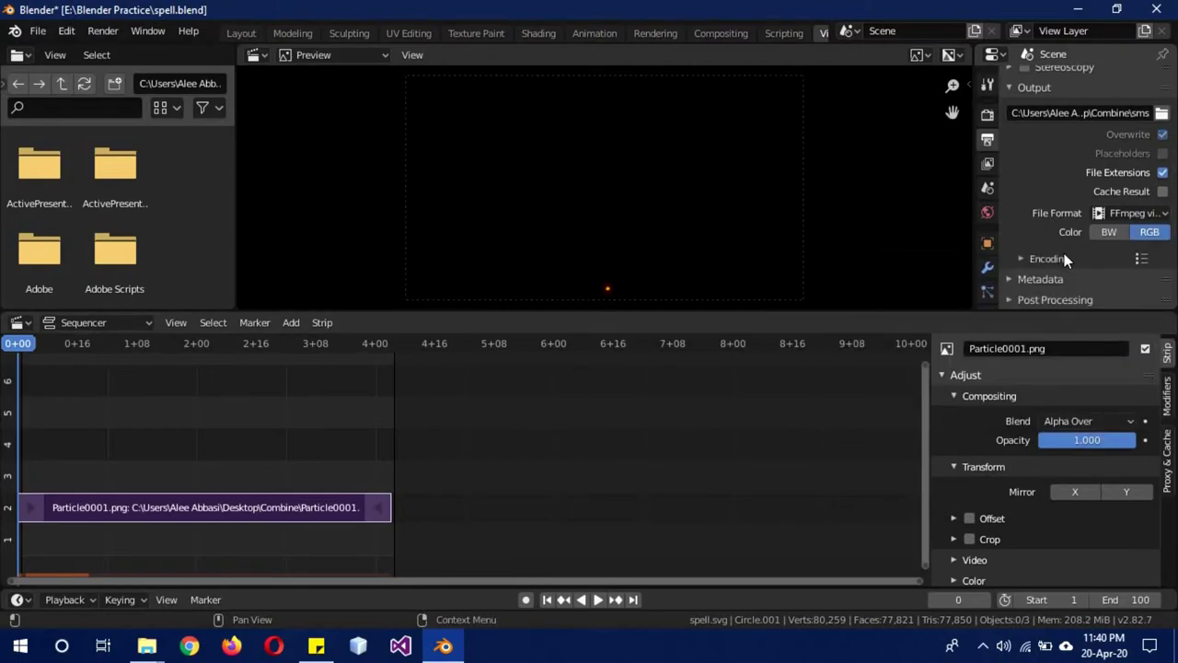
pyautogui.click(1059, 256)
pyautogui.scroll(-4, 1046, 238)
pyautogui.click(1108, 147)
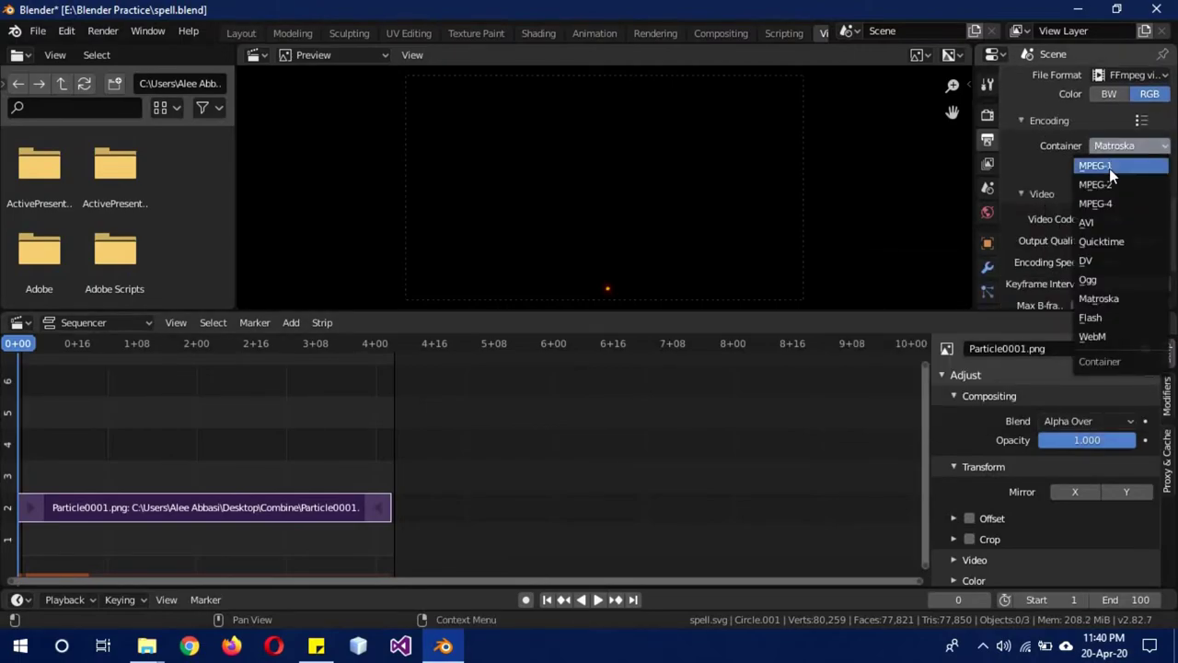
pyautogui.click(1102, 202)
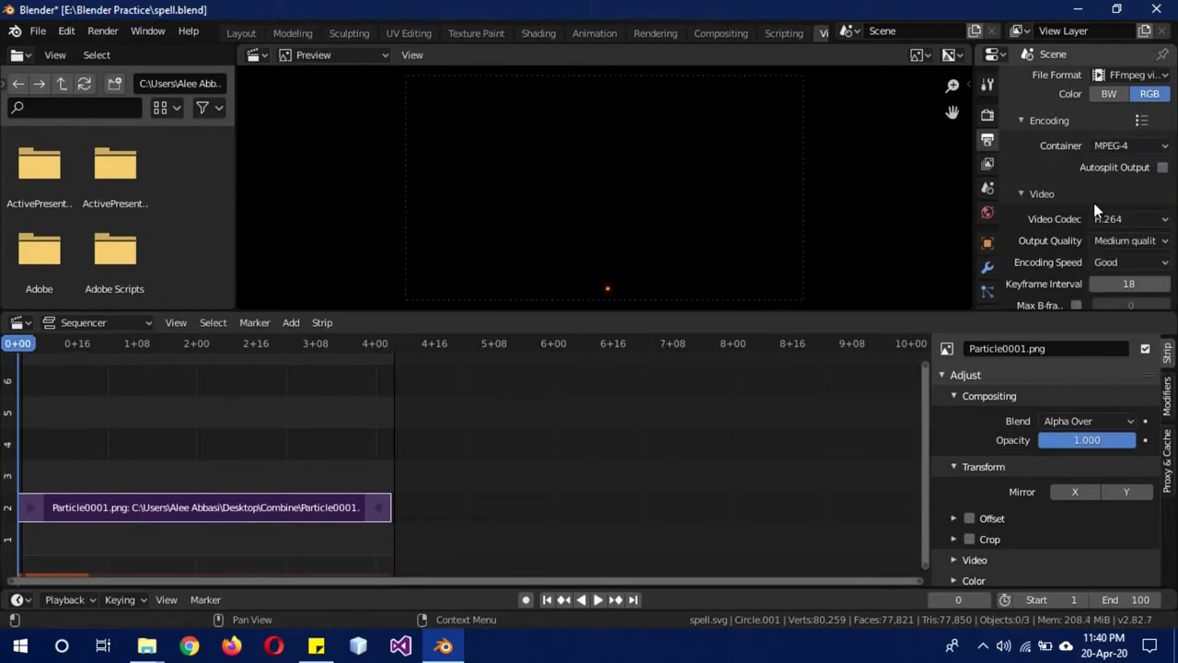
# Set output quality to Constant Bitrate and the video codec to MPEG-4 (divx).
pyautogui.click(1114, 241)
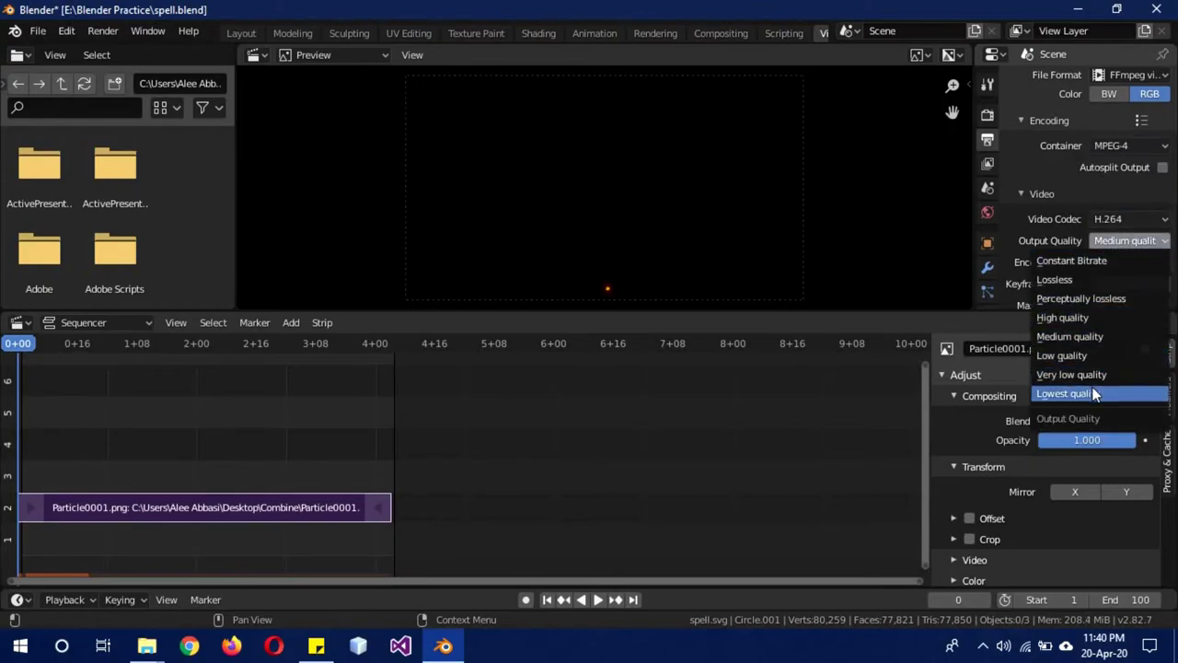
pyautogui.click(1067, 260)
pyautogui.click(1107, 222)
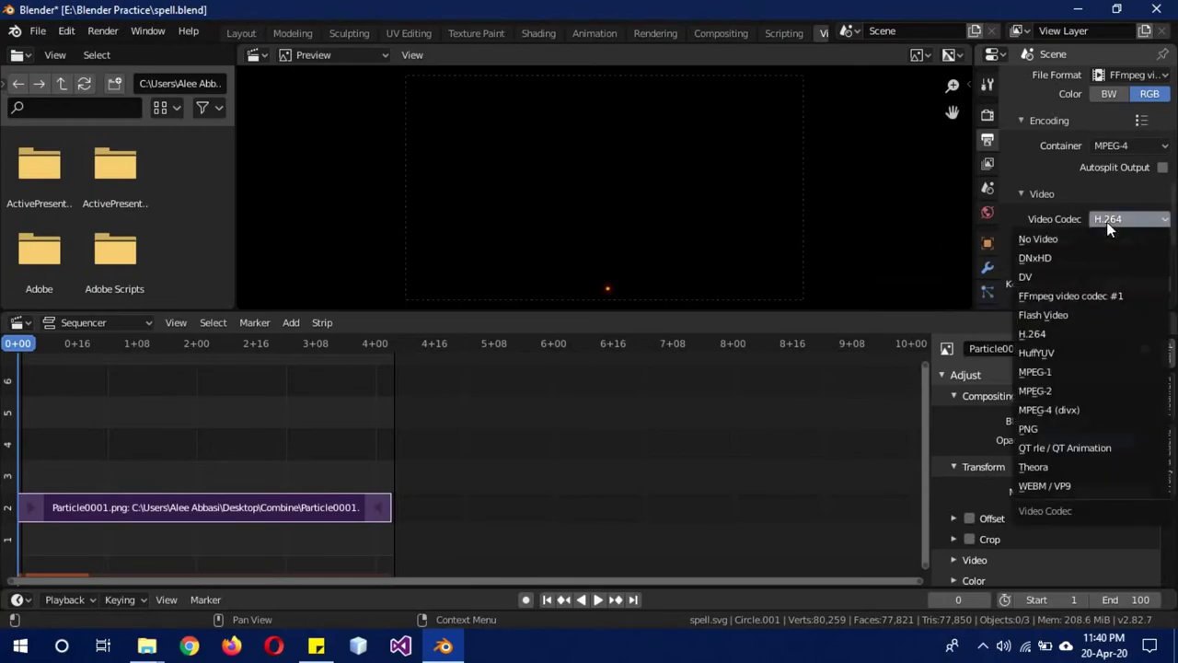
pyautogui.click(1068, 410)
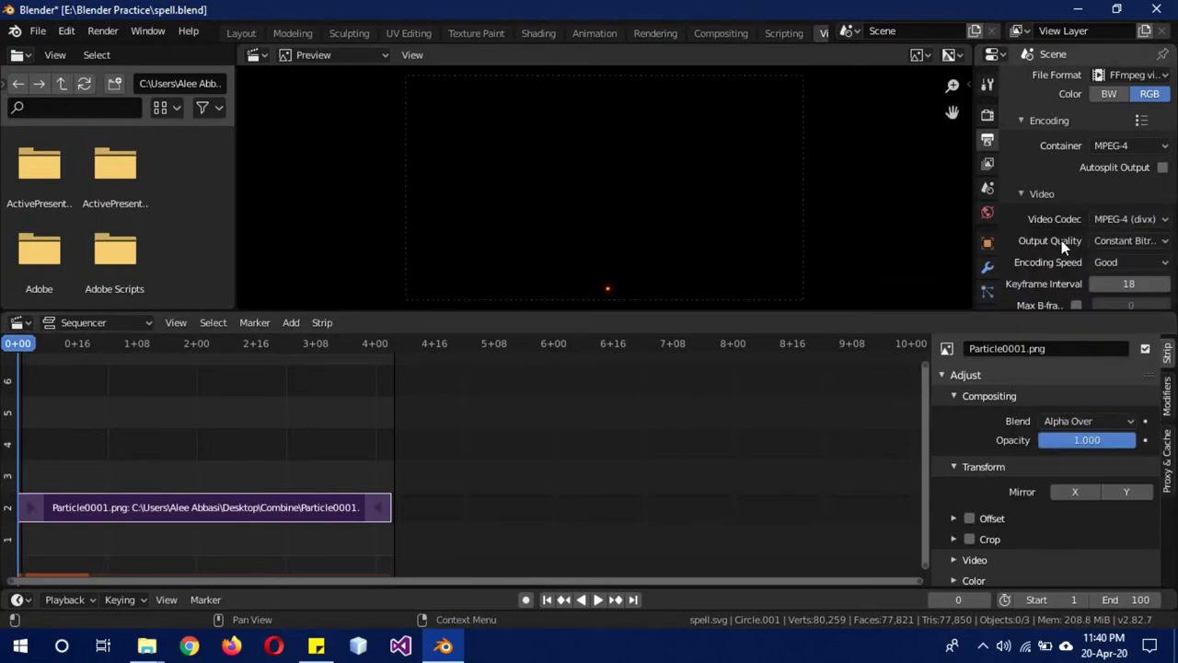
pyautogui.scroll(-2, 1067, 241)
pyautogui.scroll(-2, 1086, 269)
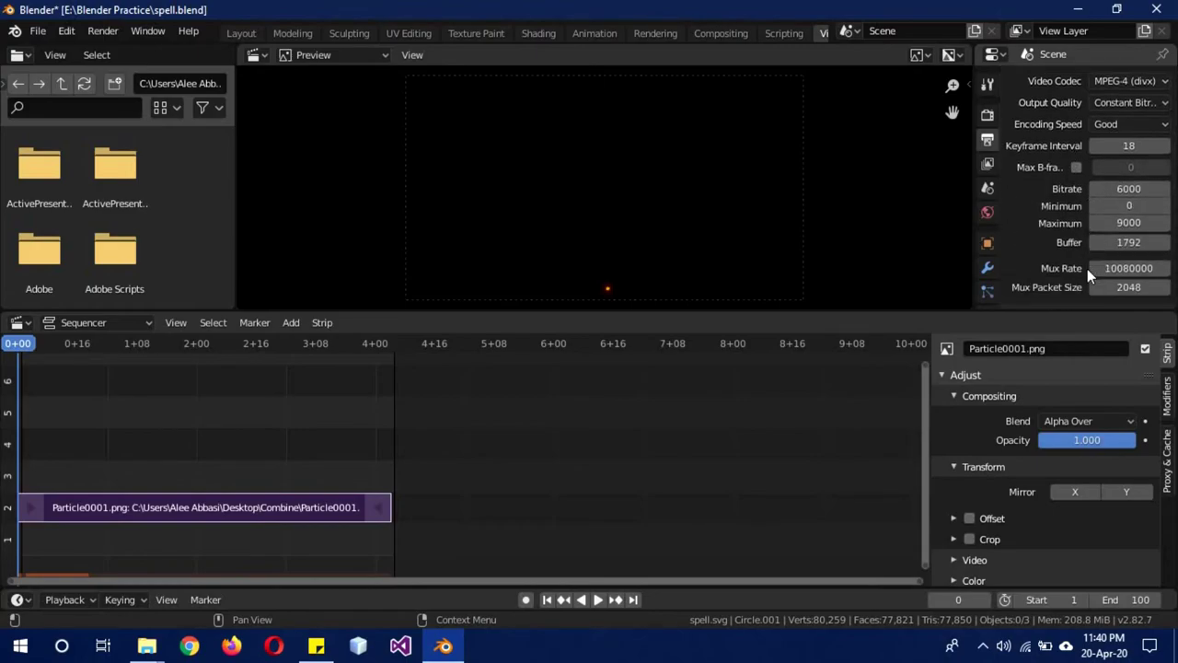
pyautogui.scroll(-2, 1054, 228)
pyautogui.scroll(2, 1053, 225)
pyautogui.scroll(-2, 1103, 256)
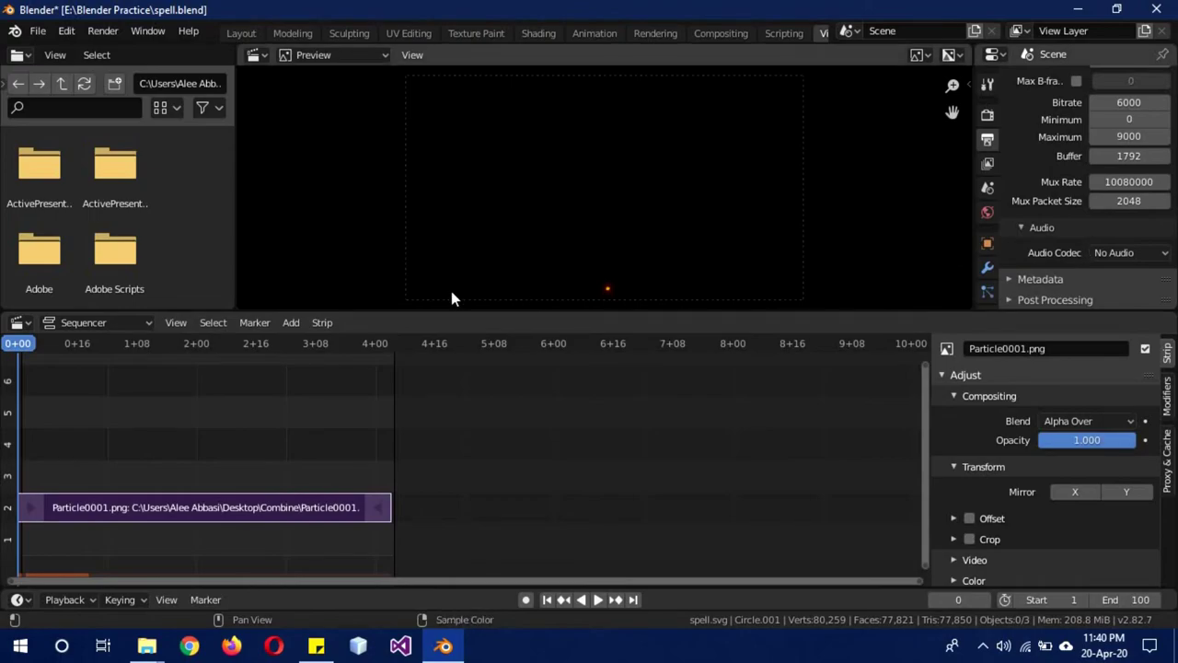
# Render the animation and play the resulting Particle0001-0100 video from the Combine folder.
pyautogui.click(304, 328)
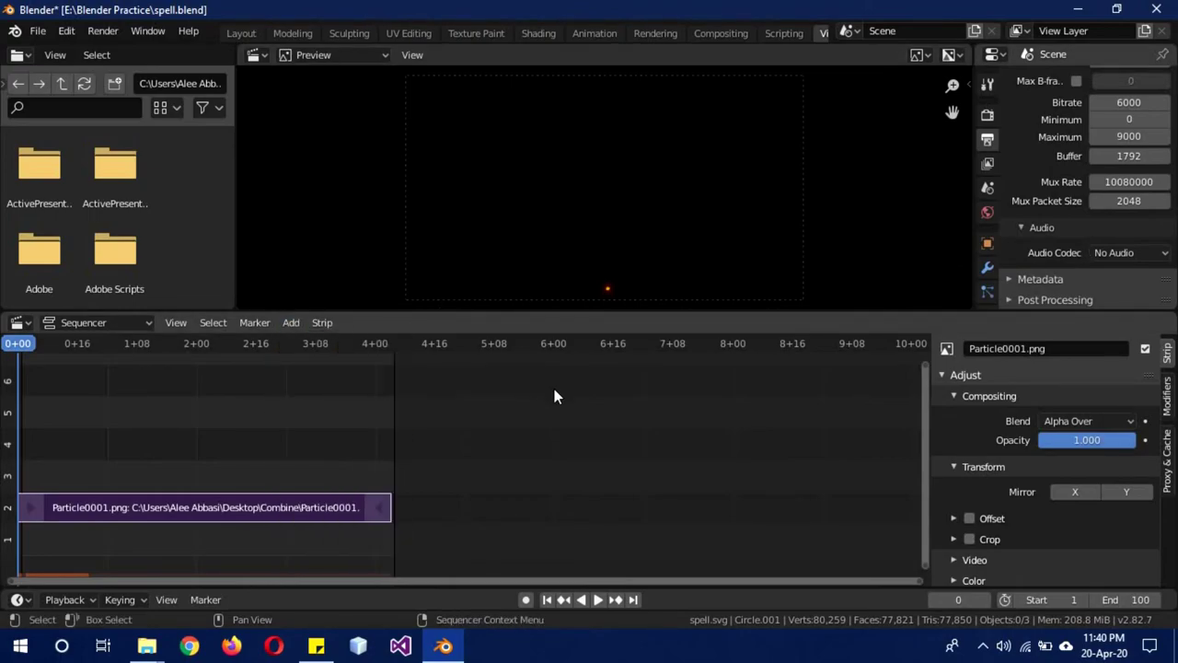
pyautogui.scroll(10, 1039, 181)
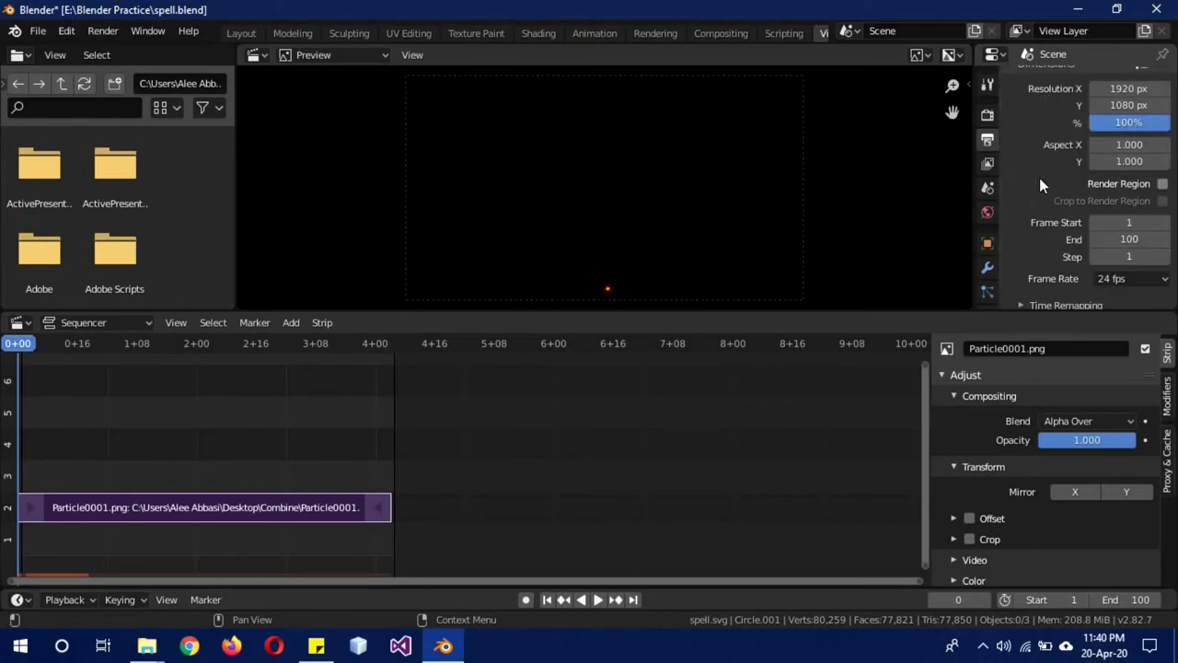
pyautogui.click(104, 32)
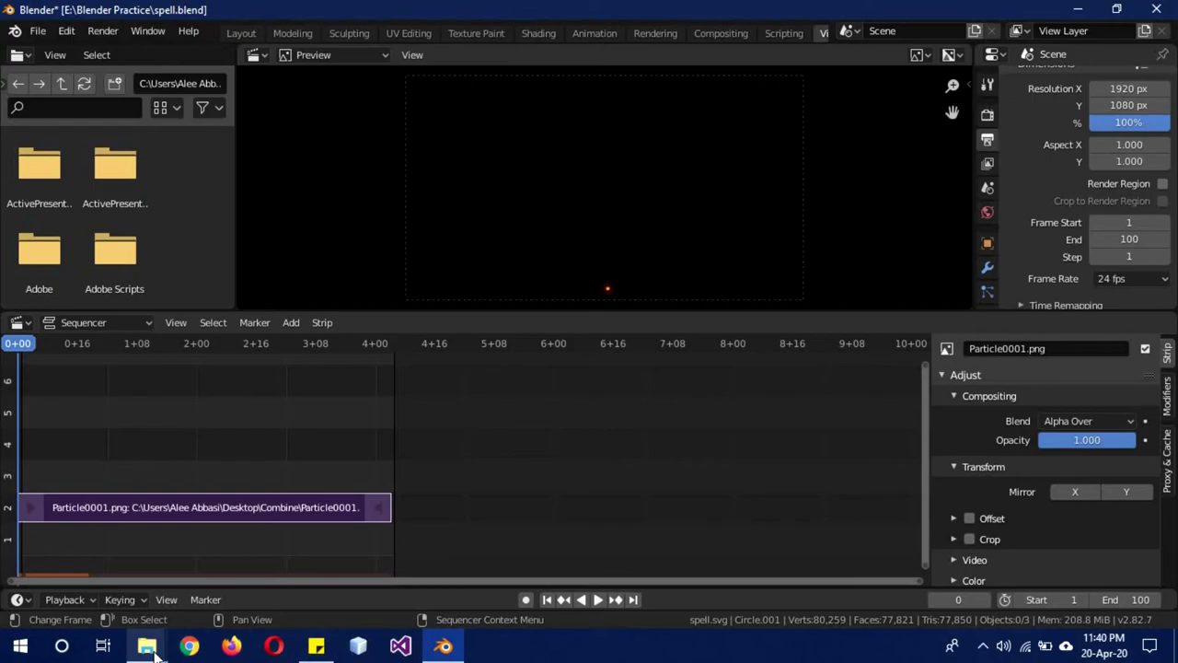
pyautogui.moveTo(152, 644)
pyautogui.click(247, 523)
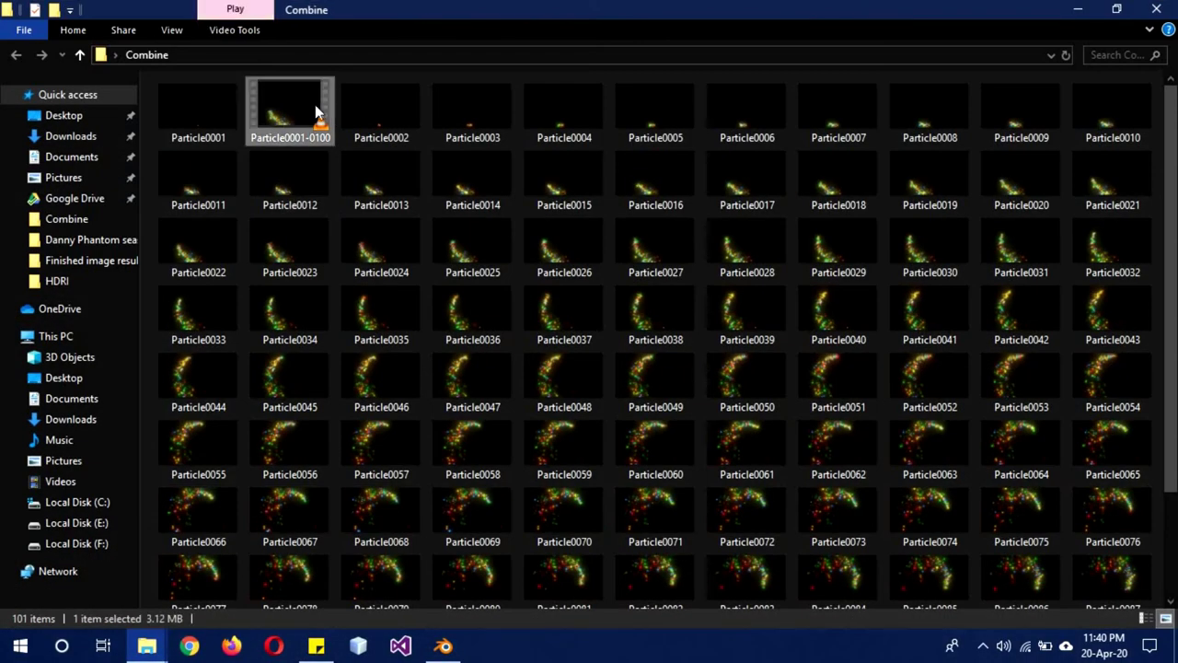
pyautogui.doubleClick(316, 111)
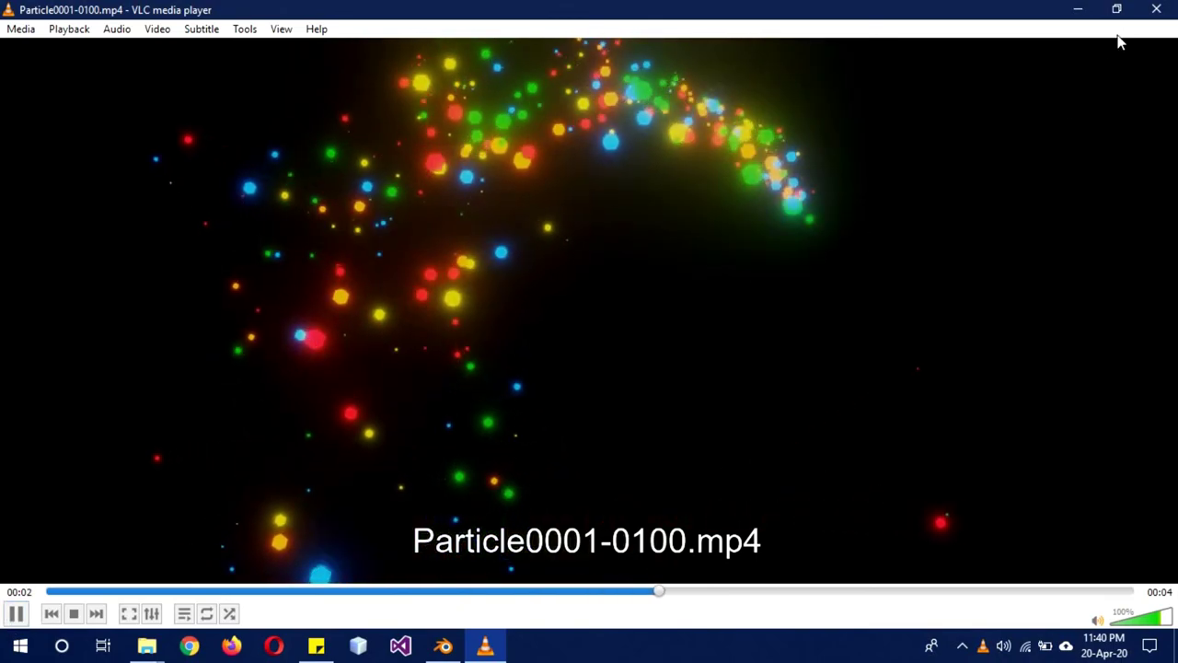
# Close VLC and minimize the Combine folder to get back to Blender's sequencer.
pyautogui.click(1155, 9)
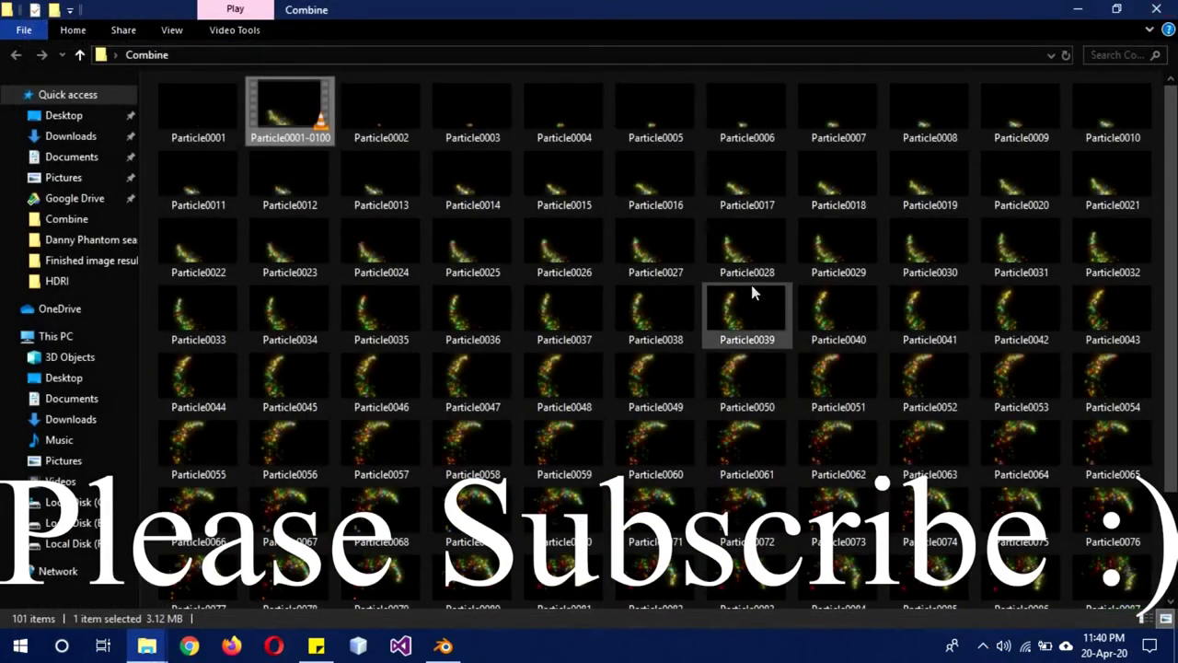
pyautogui.click(1079, 9)
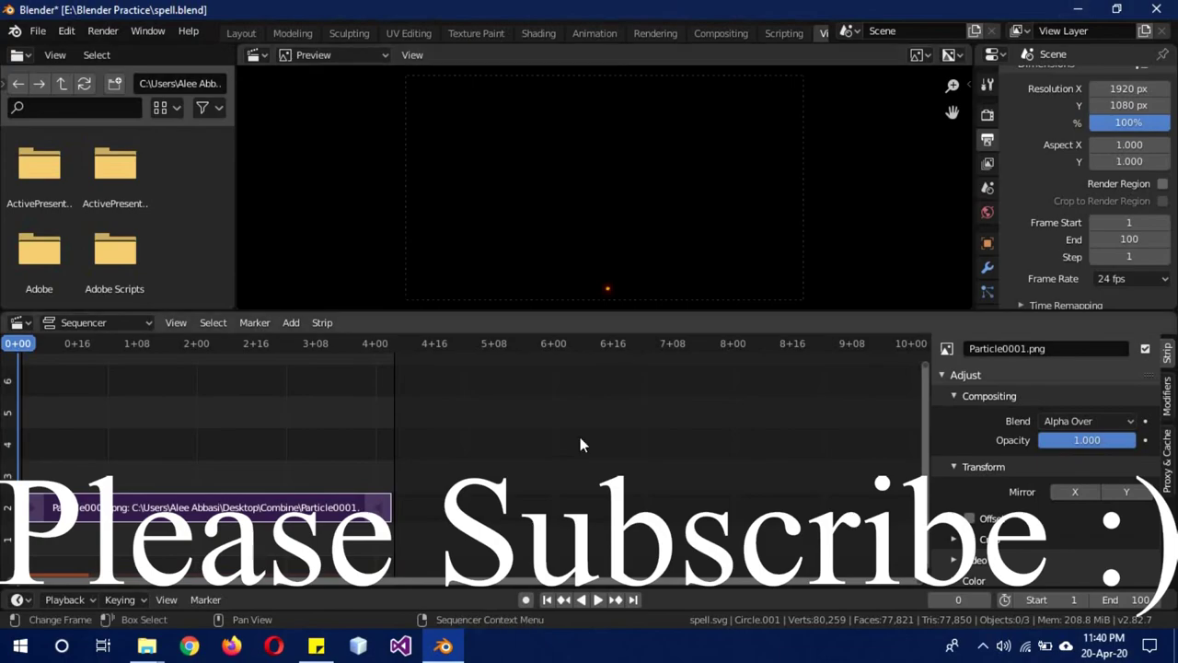